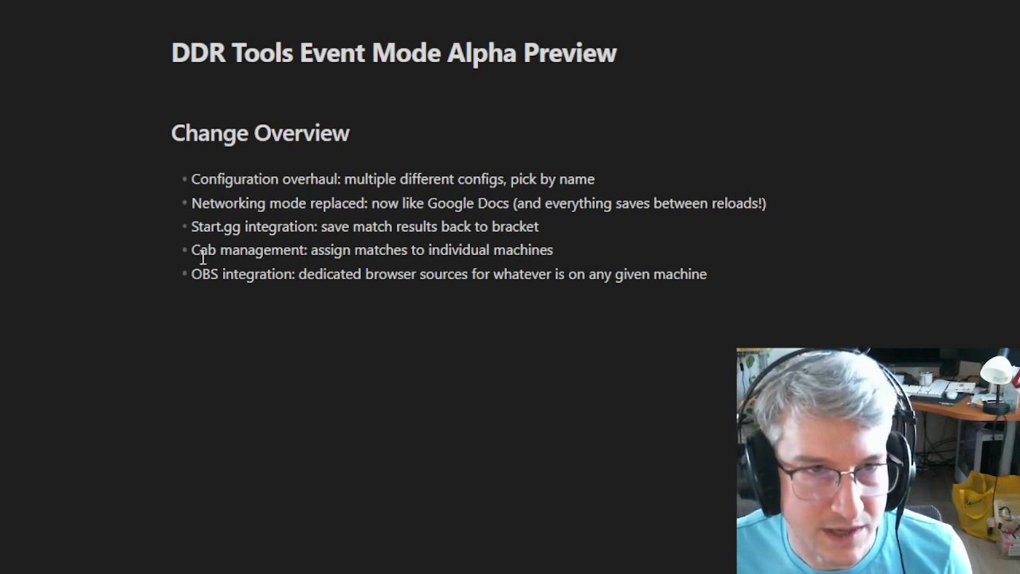
# Review the Change Overview bullets on configuration, networking, Start.gg integration, cab management and OBS integration
pyautogui.moveTo(192, 175); pyautogui.dragTo(338, 182)
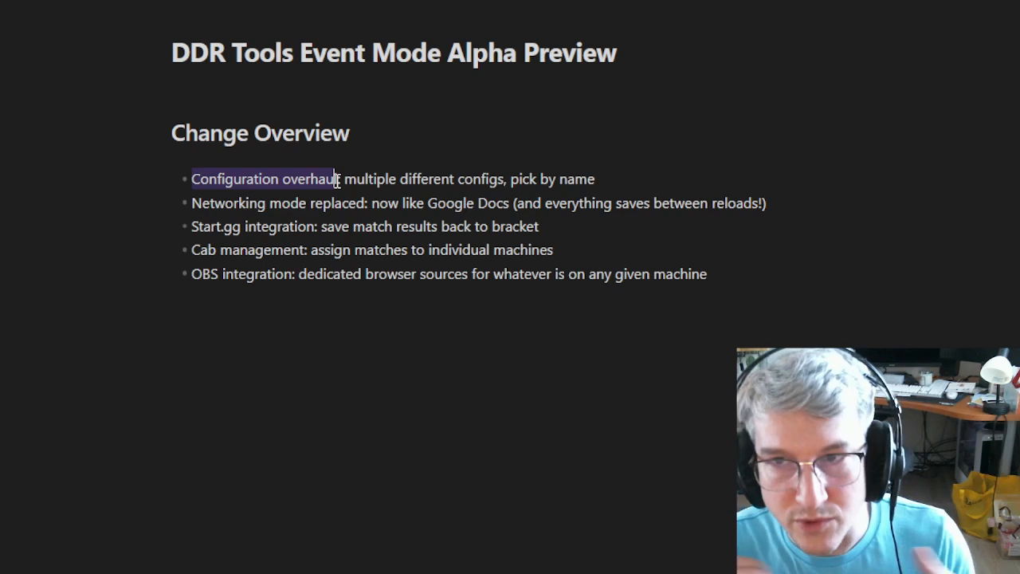
pyautogui.moveTo(338, 182); pyautogui.dragTo(339, 182)
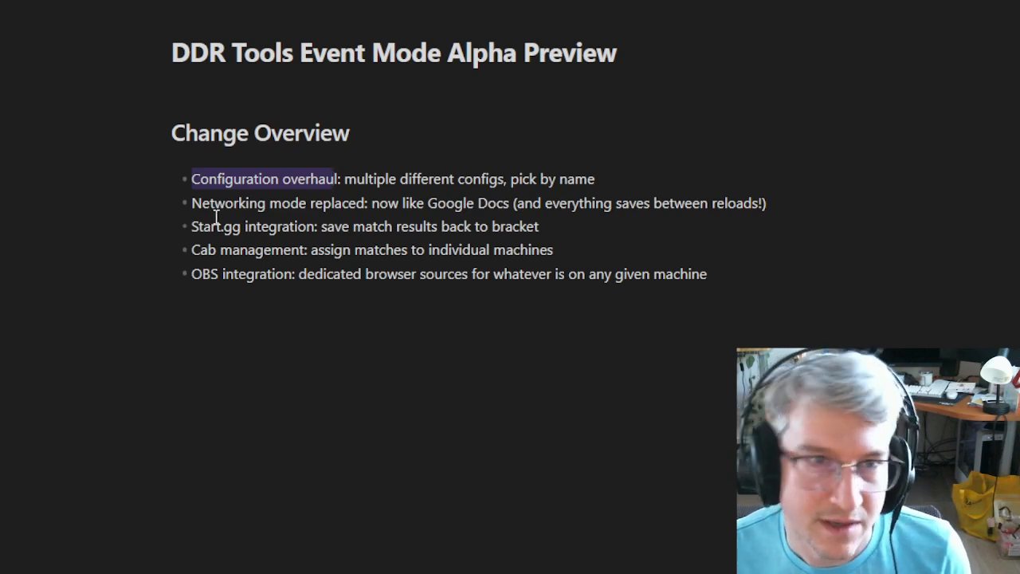
pyautogui.moveTo(192, 205); pyautogui.dragTo(367, 206)
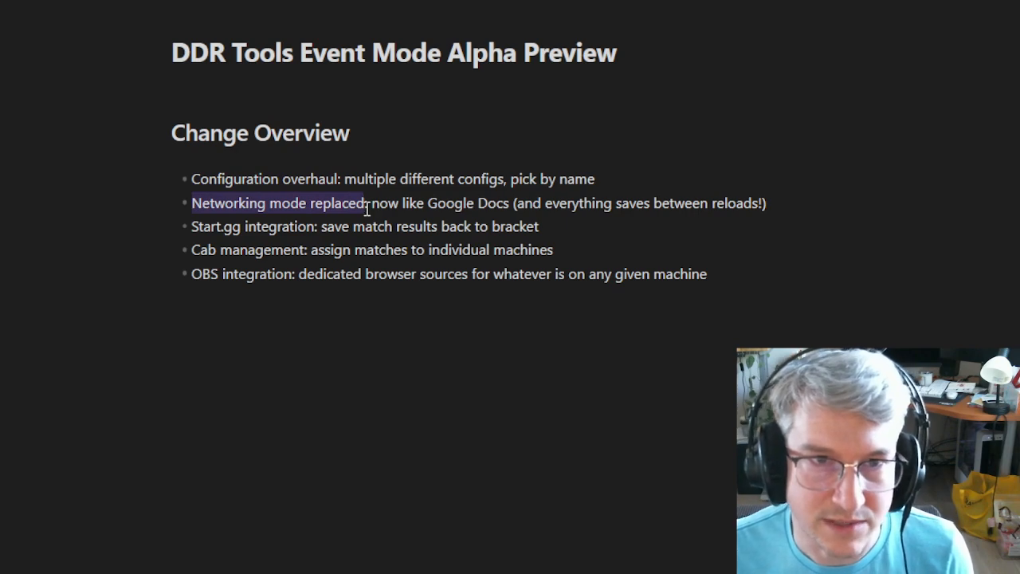
pyautogui.moveTo(371, 205); pyautogui.dragTo(764, 204)
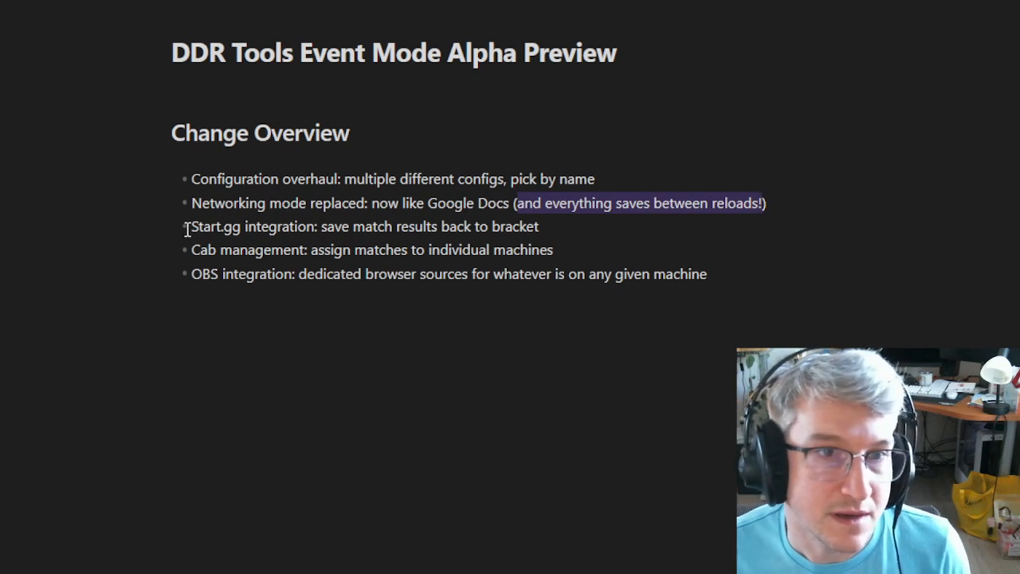
pyautogui.moveTo(191, 227); pyautogui.dragTo(316, 227)
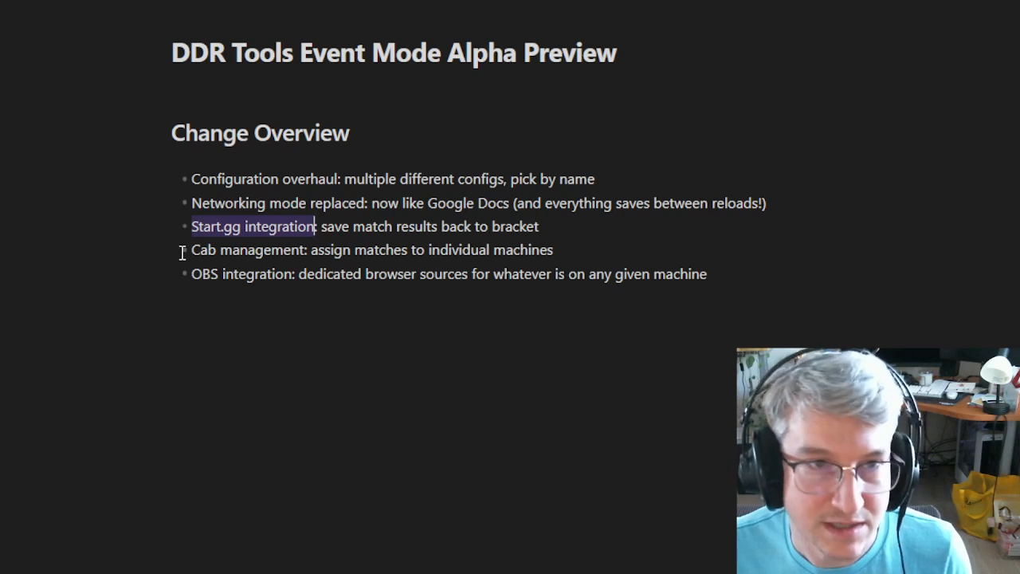
pyautogui.moveTo(191, 251); pyautogui.dragTo(307, 257)
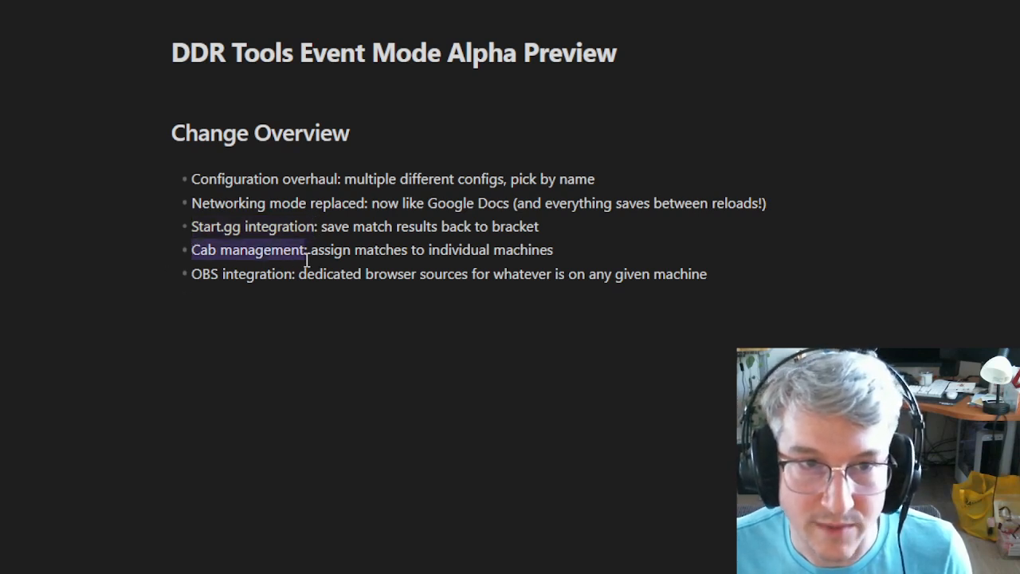
pyautogui.click(311, 256)
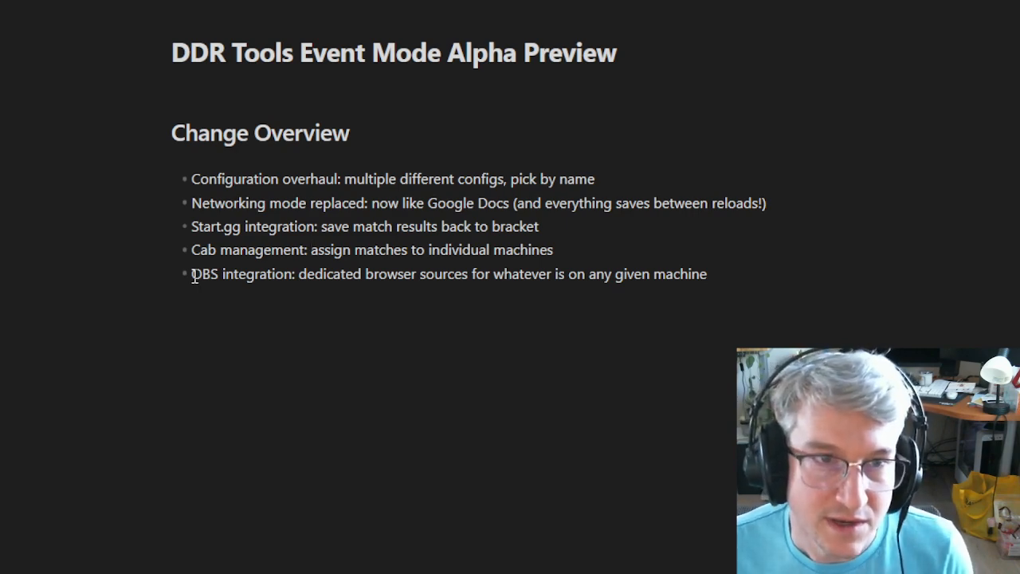
pyautogui.moveTo(193, 277); pyautogui.dragTo(290, 276)
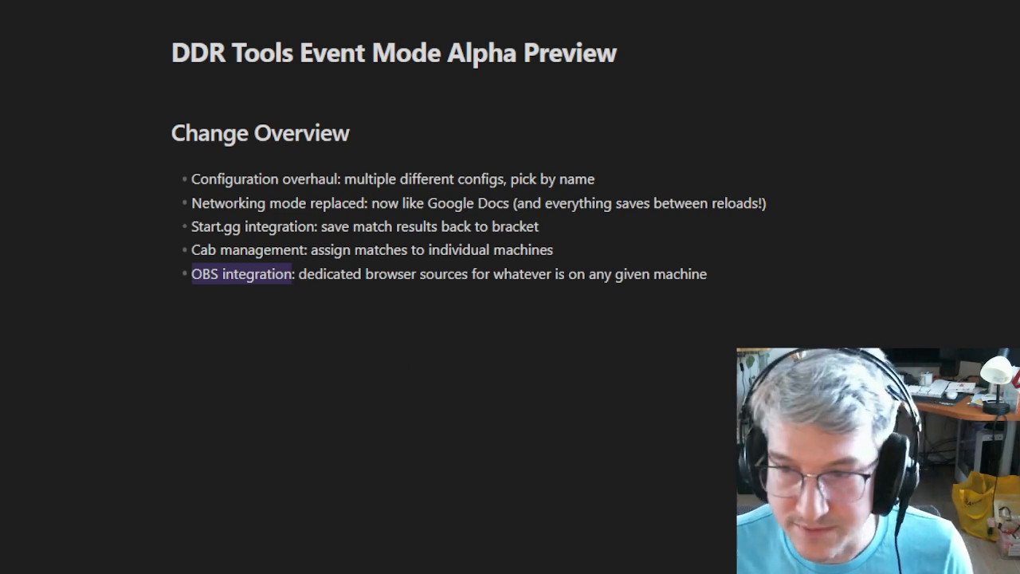
# Switch to the DDR Tools Event Mode page in the browser and create a new event
pyautogui.hotkey('alt', 'Tab')
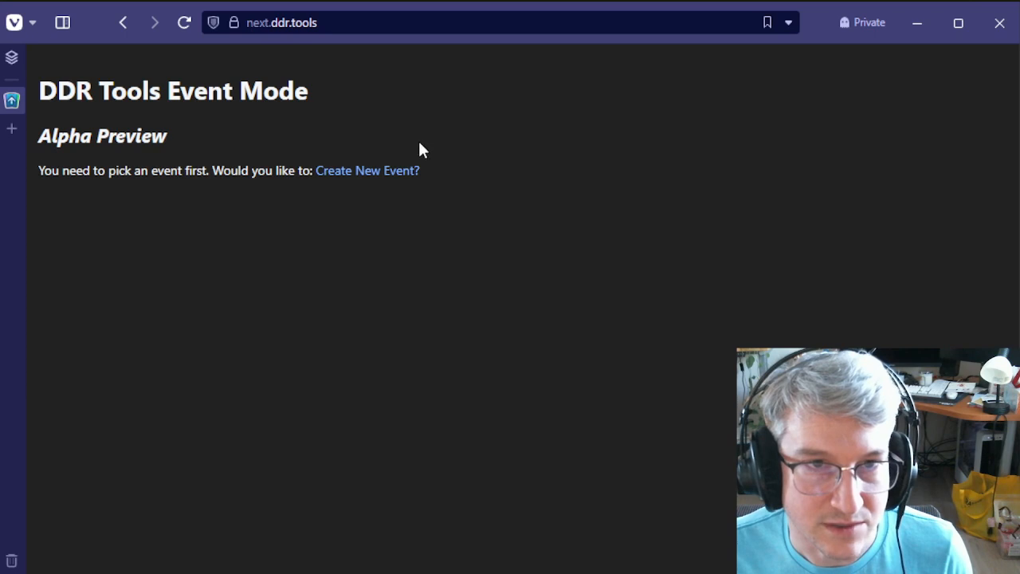
pyautogui.click(406, 177)
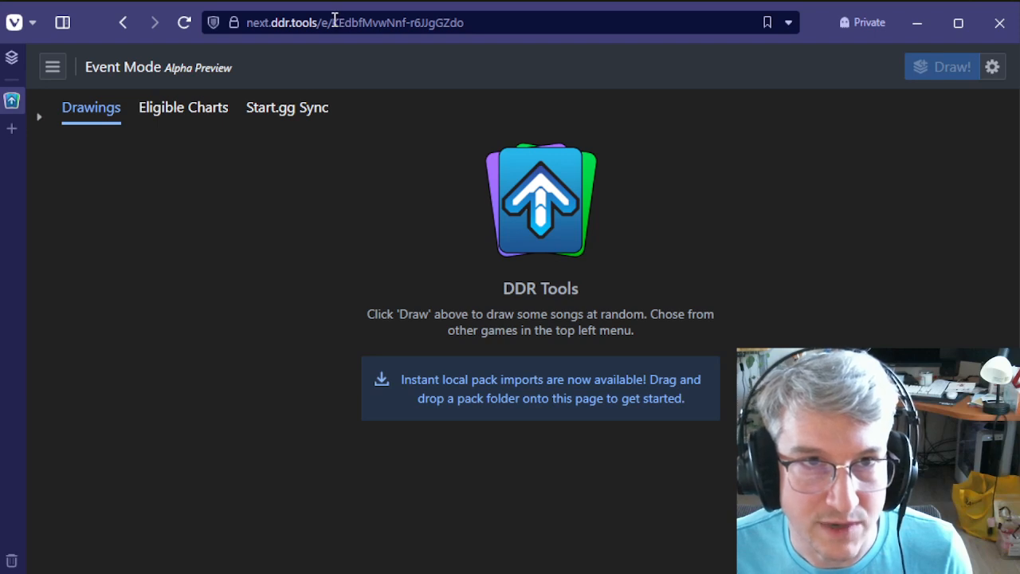
pyautogui.moveTo(336, 21); pyautogui.dragTo(535, 28)
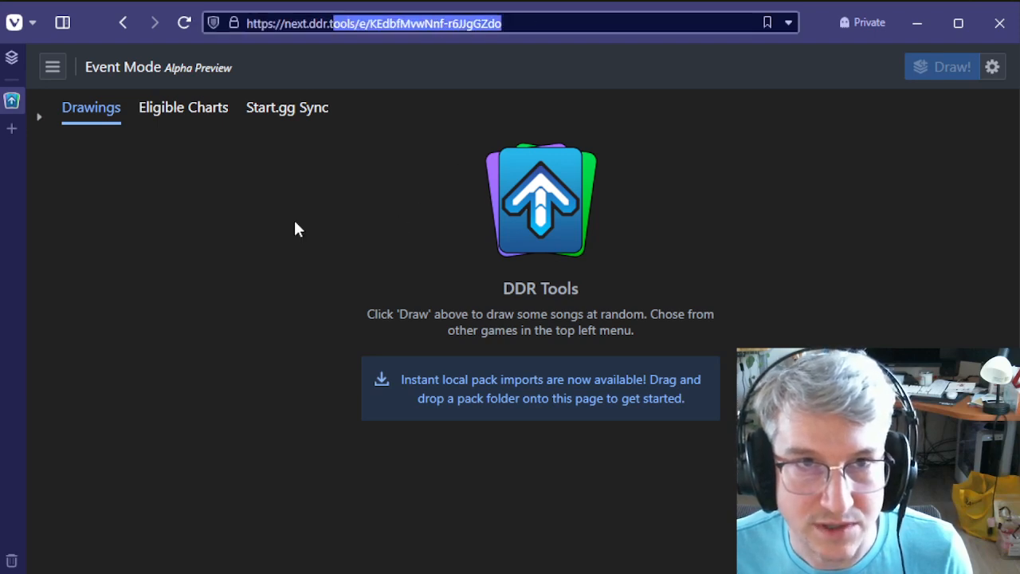
pyautogui.click(375, 164)
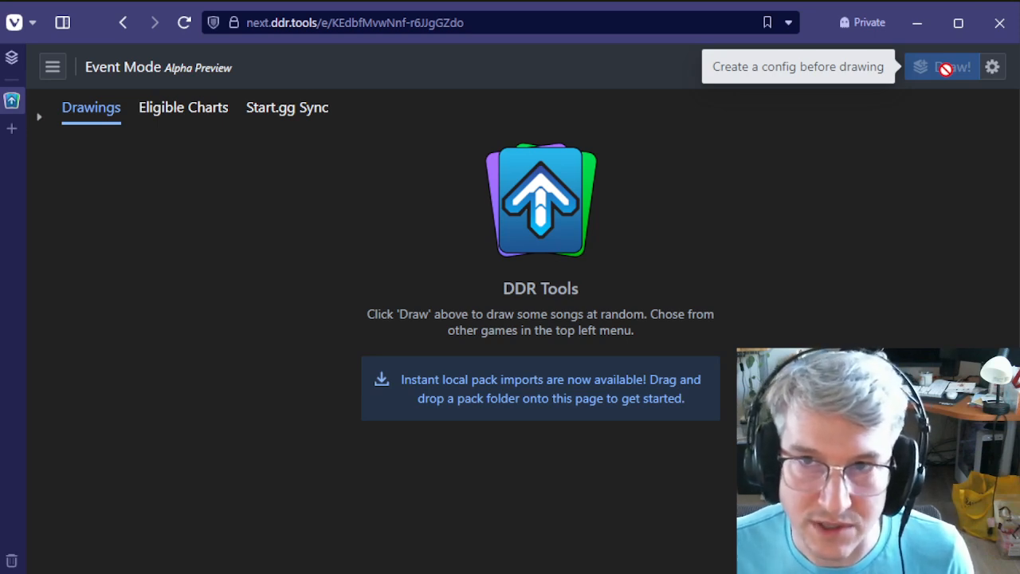
# Create a draw config named Lower Pools for the game StepManiaX
pyautogui.click(993, 68)
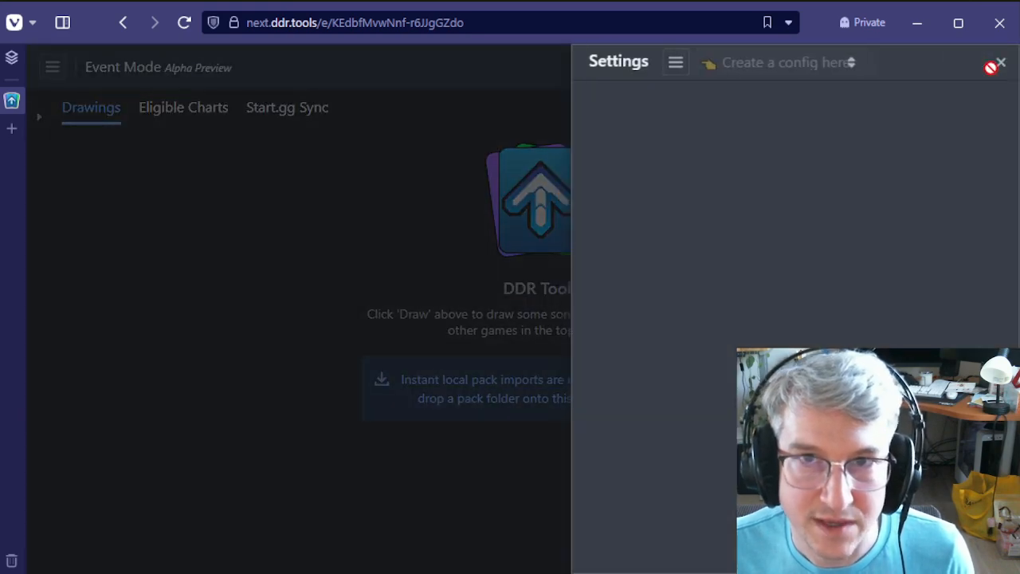
pyautogui.click(676, 62)
pyautogui.click(672, 106)
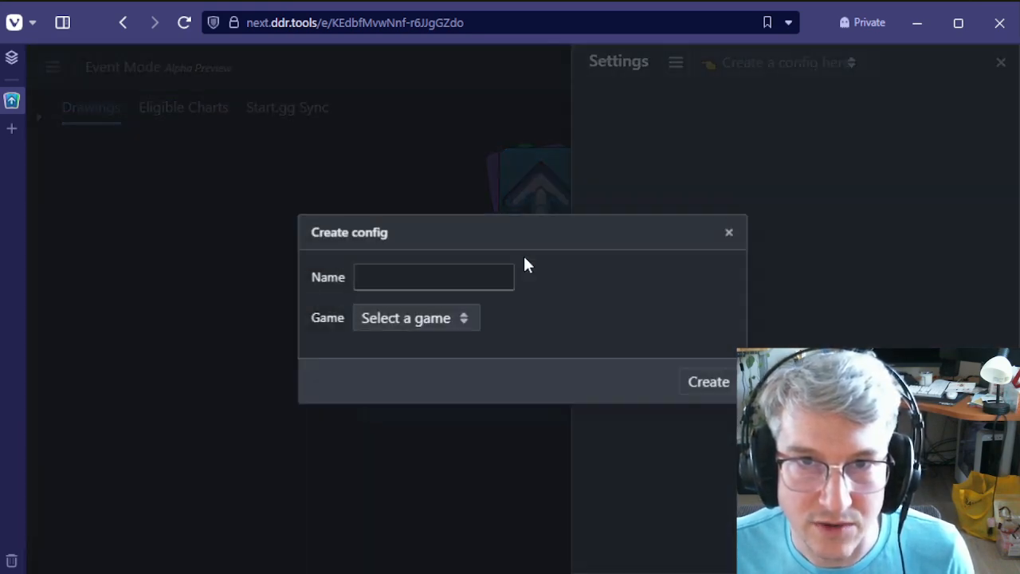
pyautogui.click(438, 280)
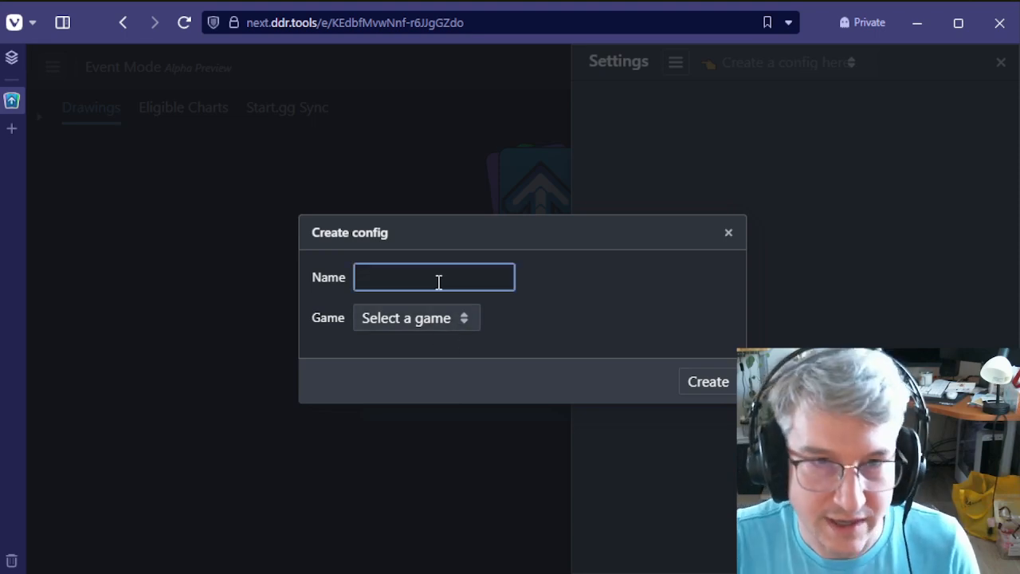
pyautogui.write('Lower Pools')
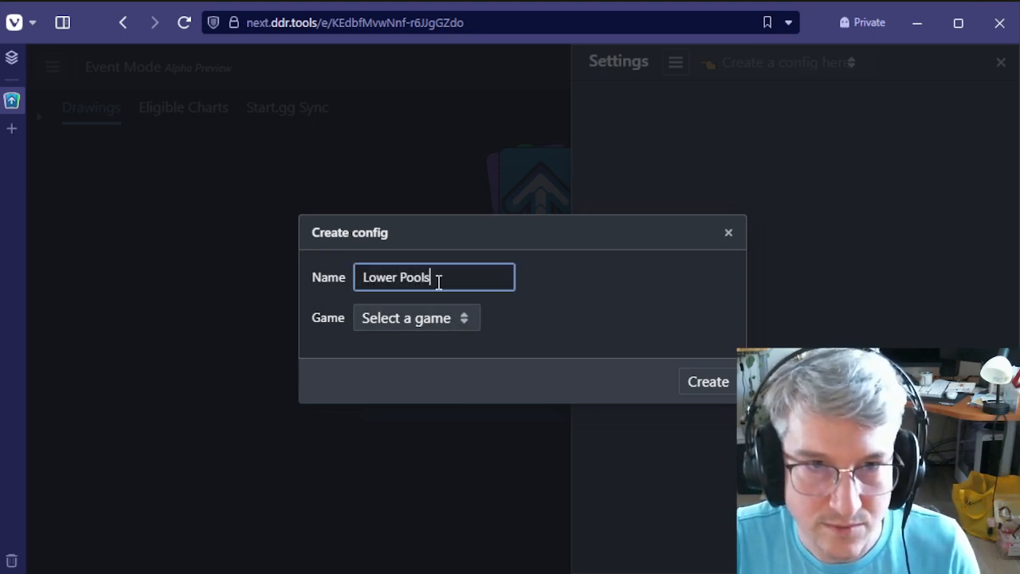
pyautogui.rightClick(443, 287)
pyautogui.click(389, 327)
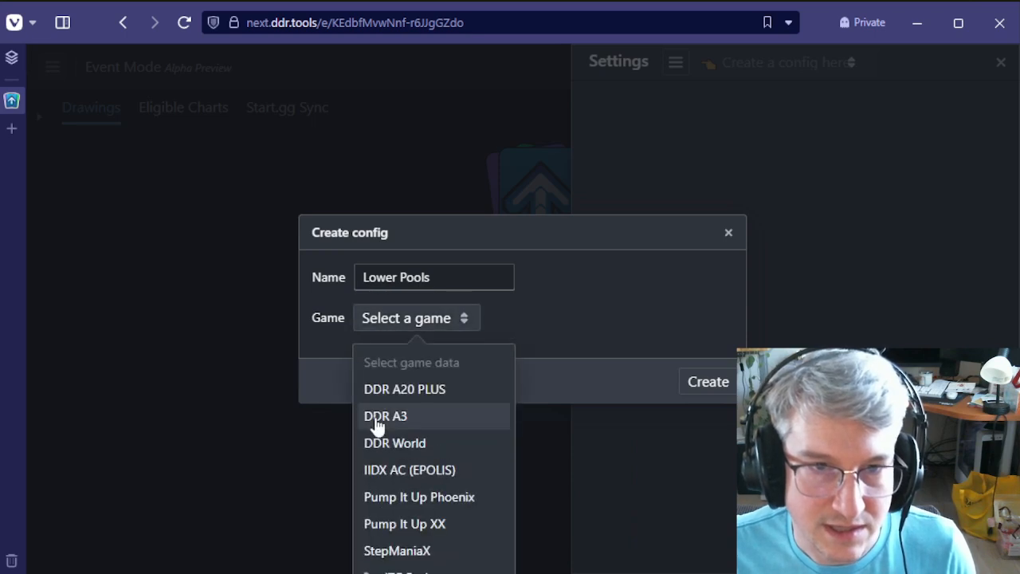
pyautogui.click(399, 551)
pyautogui.click(696, 390)
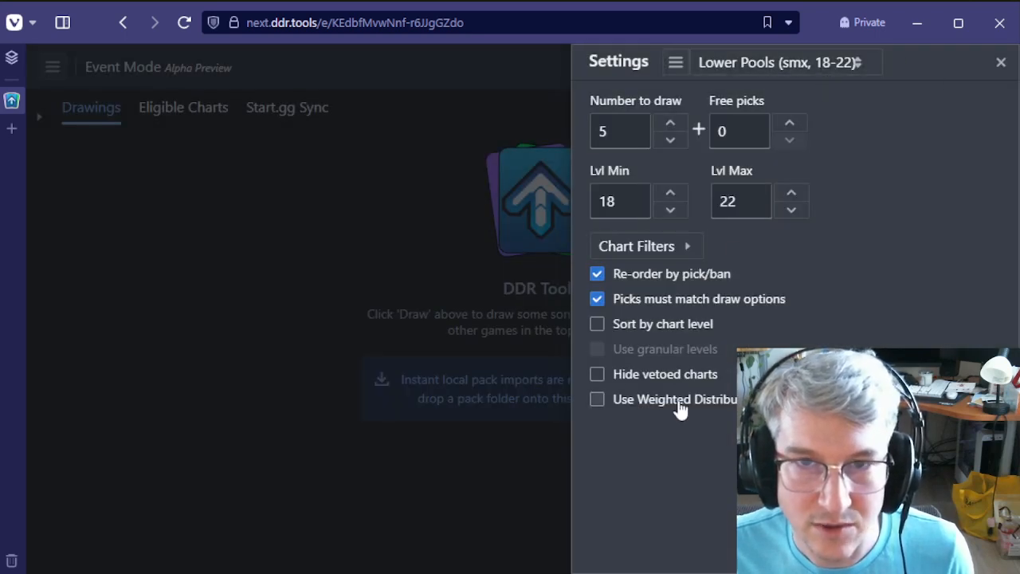
pyautogui.click(705, 65)
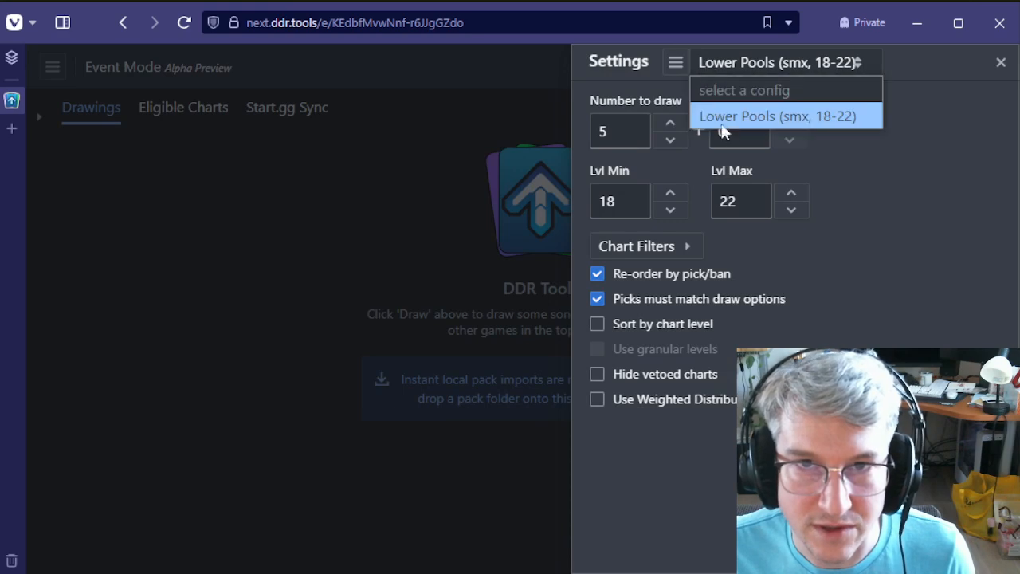
pyautogui.click(753, 68)
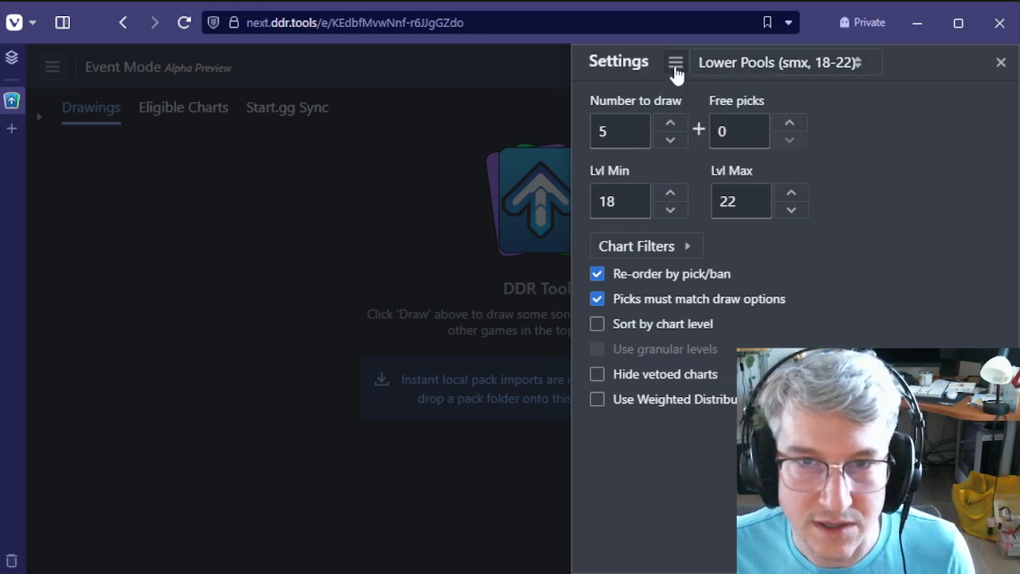
# Exclude the Hard difficulty from the Lower Pools config's chart filters
pyautogui.click(676, 249)
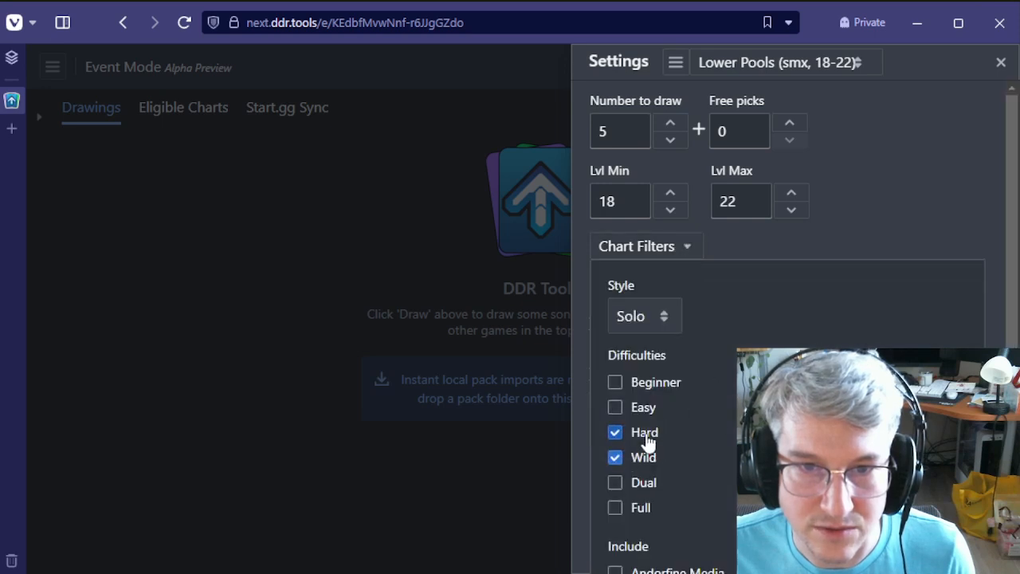
pyautogui.click(649, 433)
pyautogui.click(676, 246)
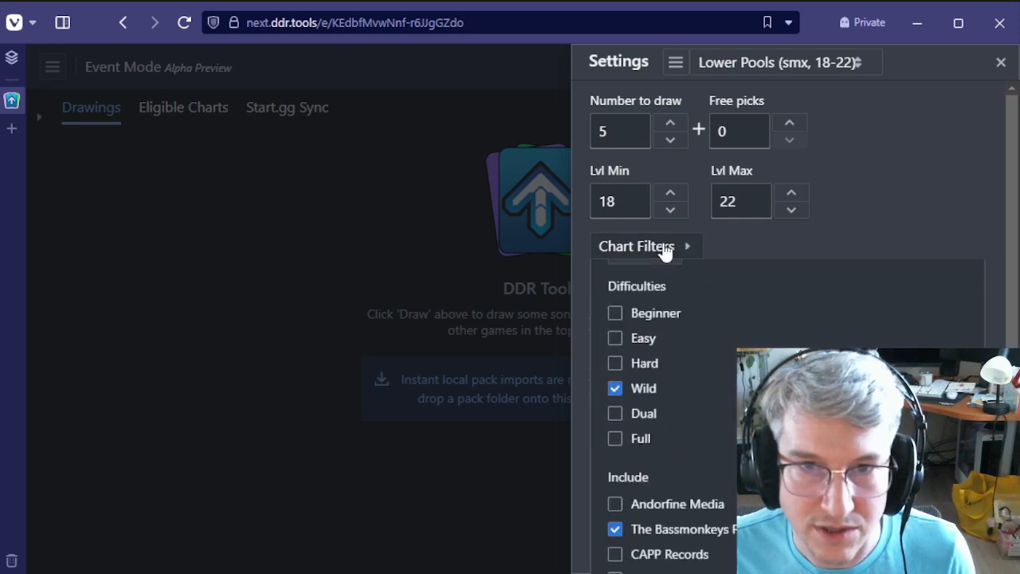
# Set the minimum level of the Lower Pools config to 19
pyautogui.click(670, 194)
pyautogui.click(670, 194)
pyautogui.click(671, 193)
pyautogui.click(671, 209)
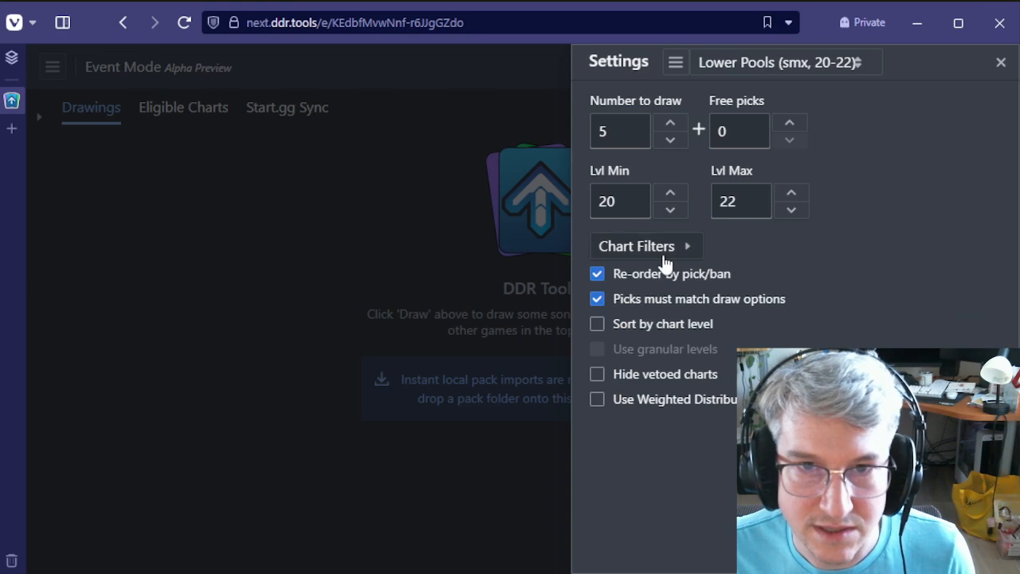
pyautogui.click(664, 249)
pyautogui.click(630, 246)
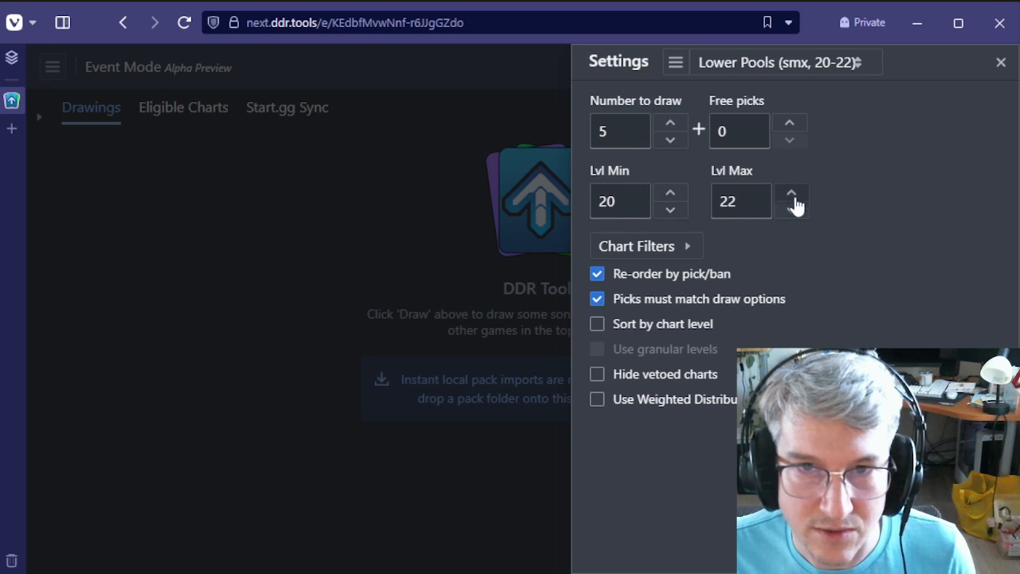
pyautogui.click(686, 214)
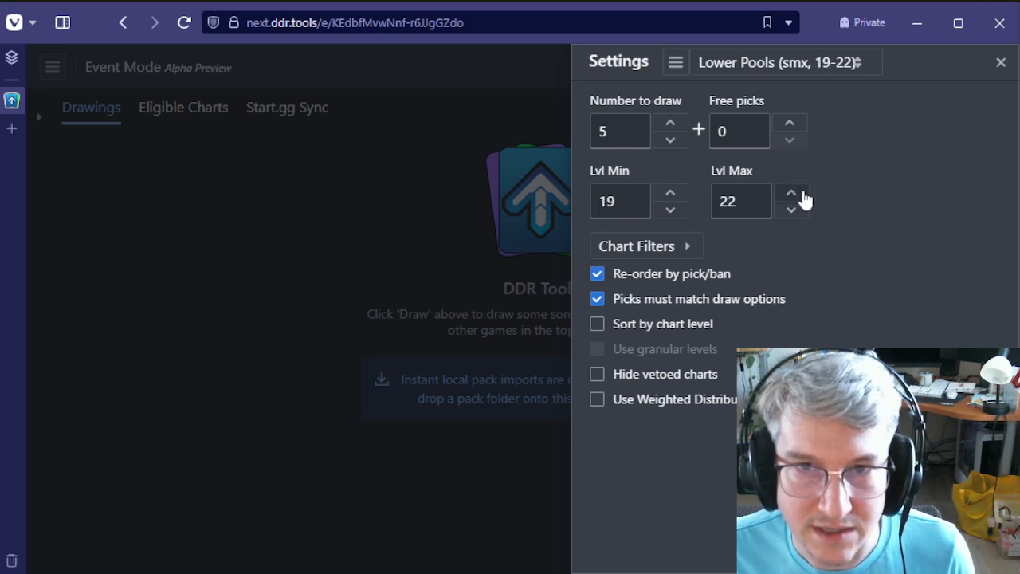
# Duplicate the Lower Pools config under the name Upper Pools, still for StepManiaX
pyautogui.click(676, 62)
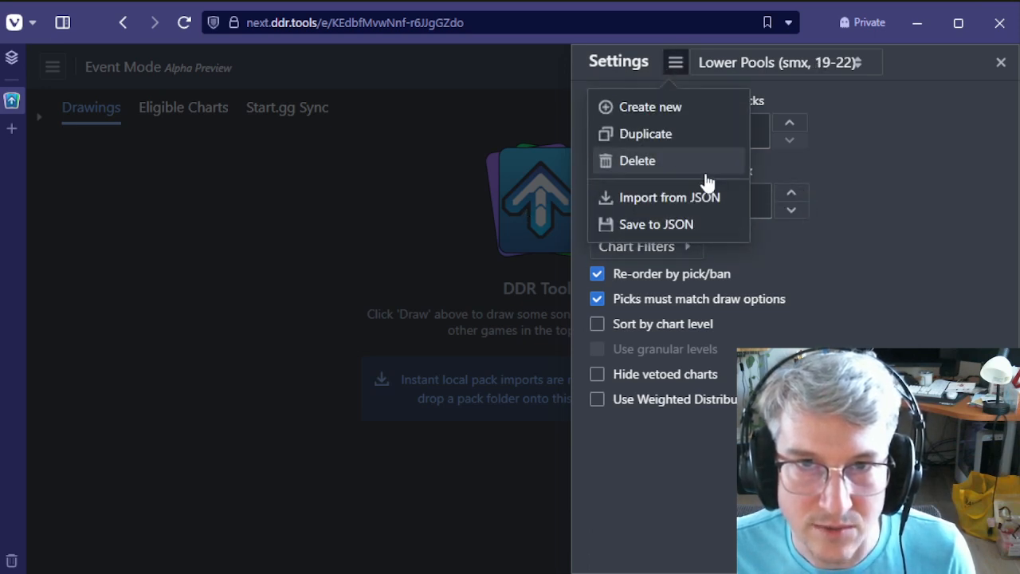
pyautogui.click(632, 132)
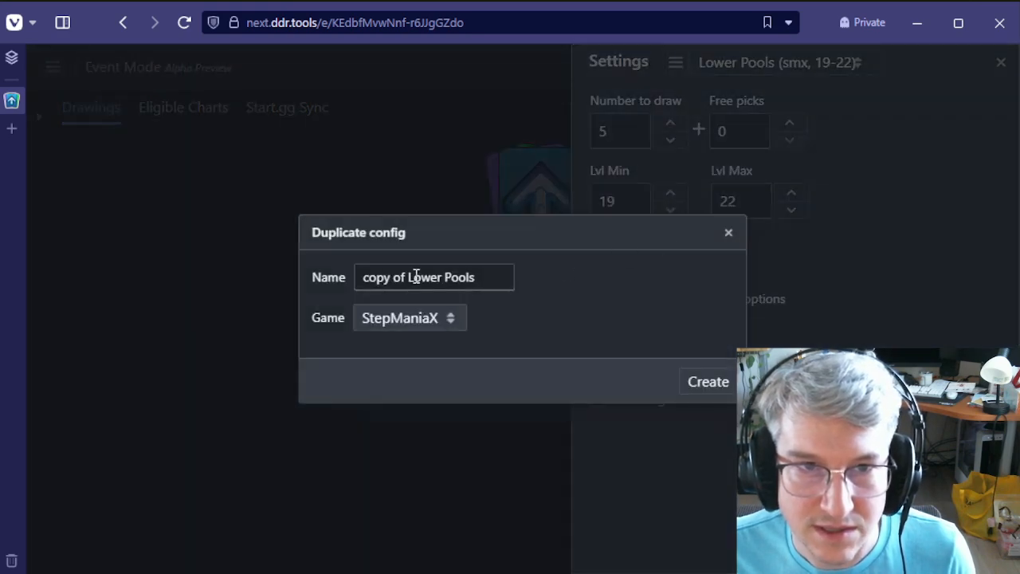
pyautogui.moveTo(438, 276); pyautogui.dragTo(68, 286)
pyautogui.press('BackSpace')
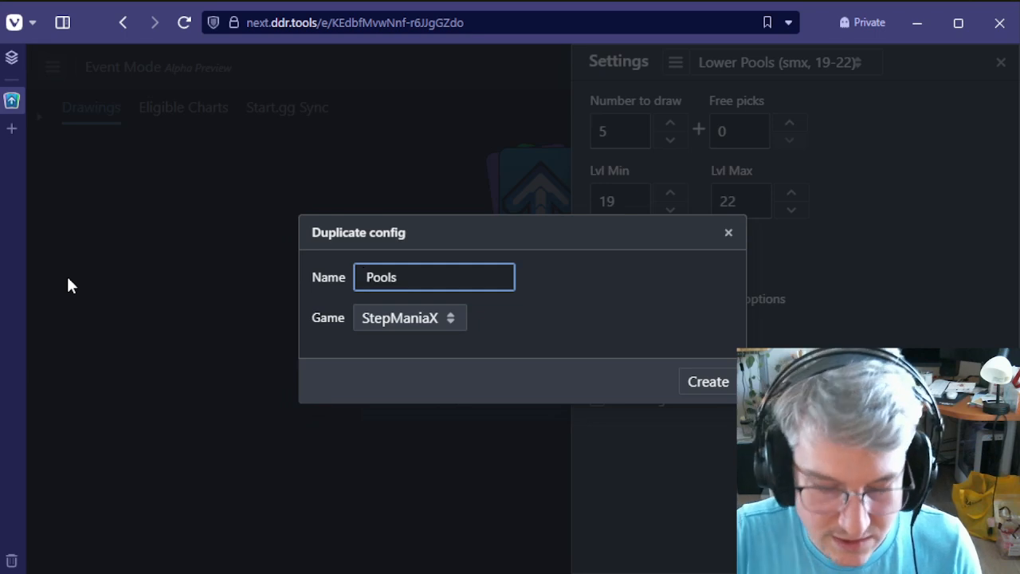
pyautogui.write('Upper')
pyautogui.click(709, 381)
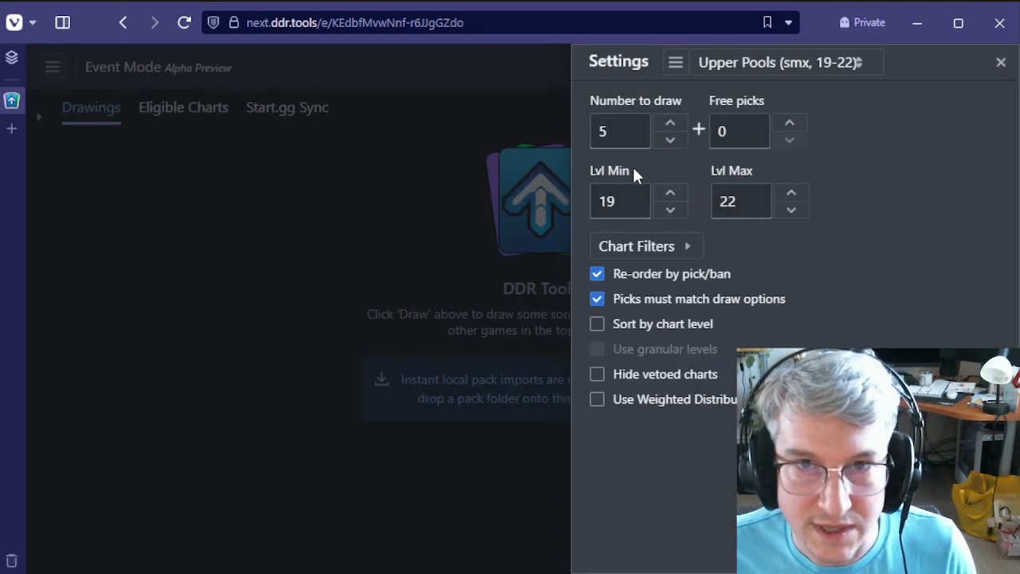
# Set the Upper Pools config's level range to a minimum of 21 and a maximum of 24
pyautogui.click(674, 194)
pyautogui.click(674, 195)
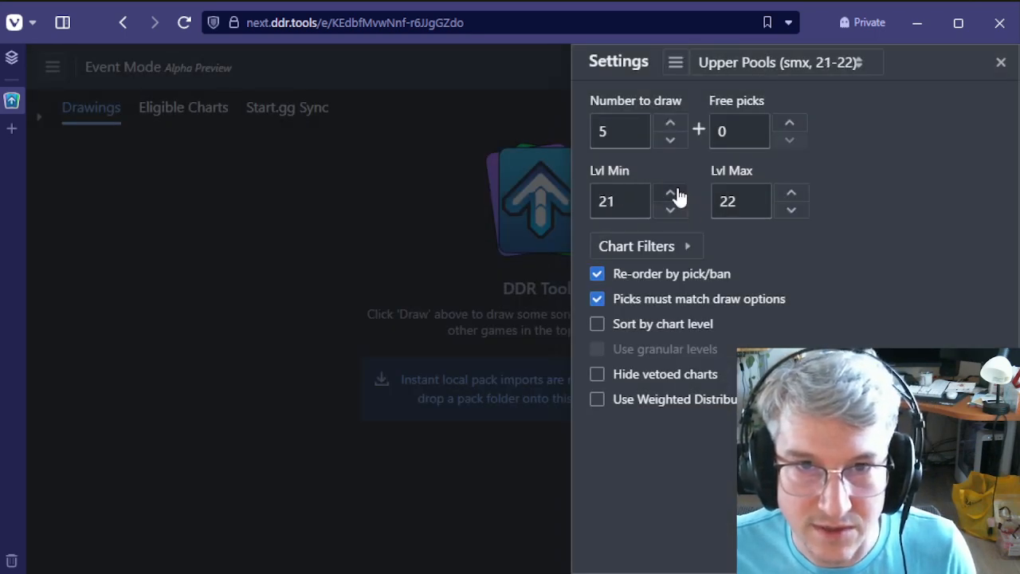
pyautogui.click(792, 195)
pyautogui.click(792, 195)
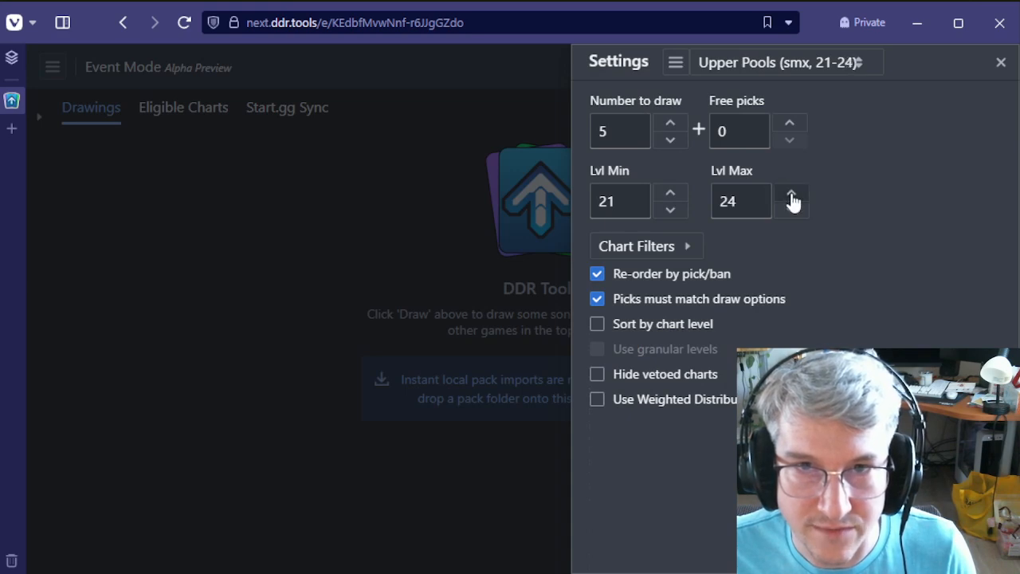
# Duplicate the Upper Pools config as Top 8 and set the copy's minimum level to 22
pyautogui.click(676, 63)
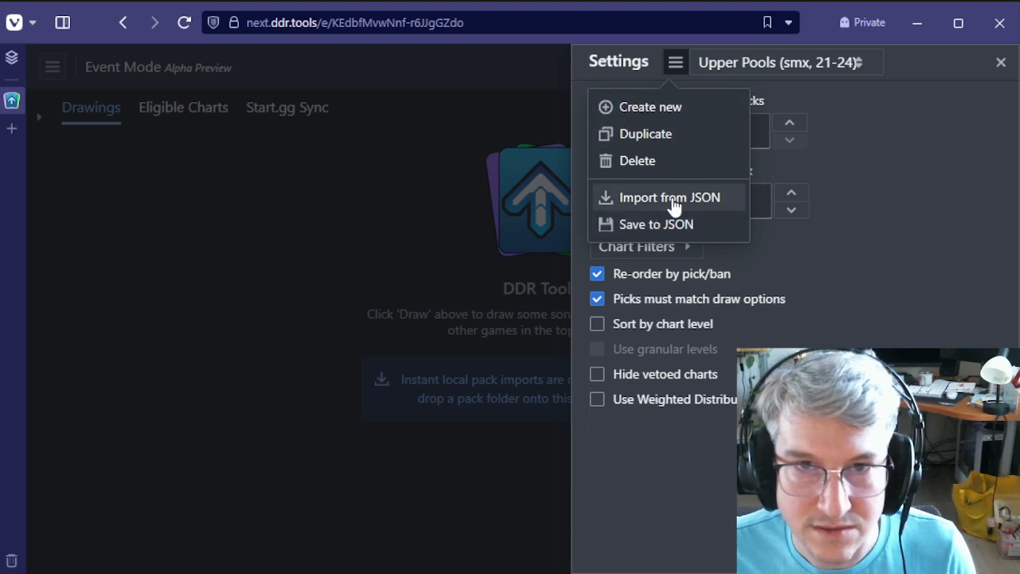
pyautogui.click(722, 135)
pyautogui.tripleClick(480, 276)
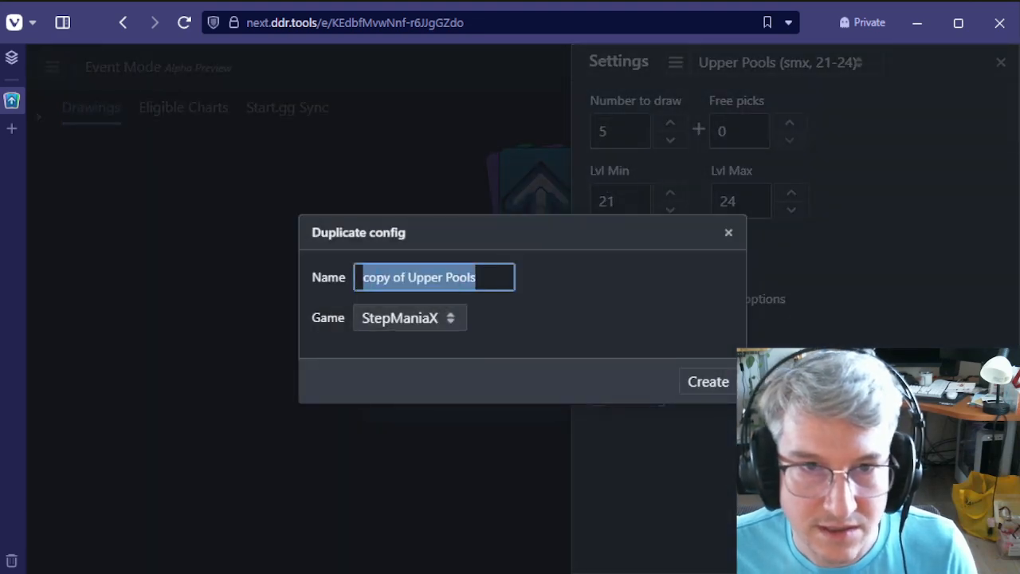
pyautogui.write('Top 8')
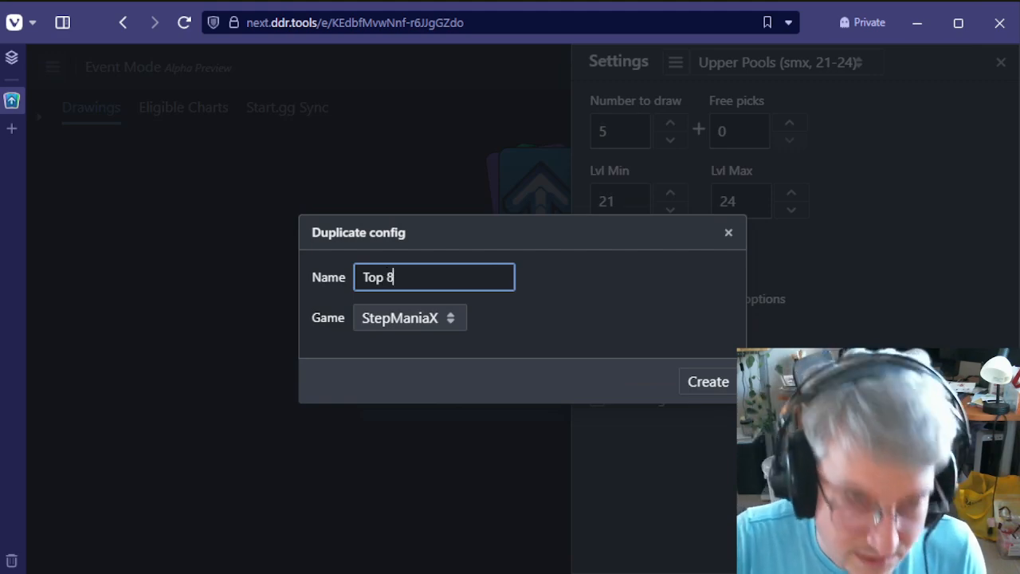
pyautogui.click(712, 384)
pyautogui.click(671, 193)
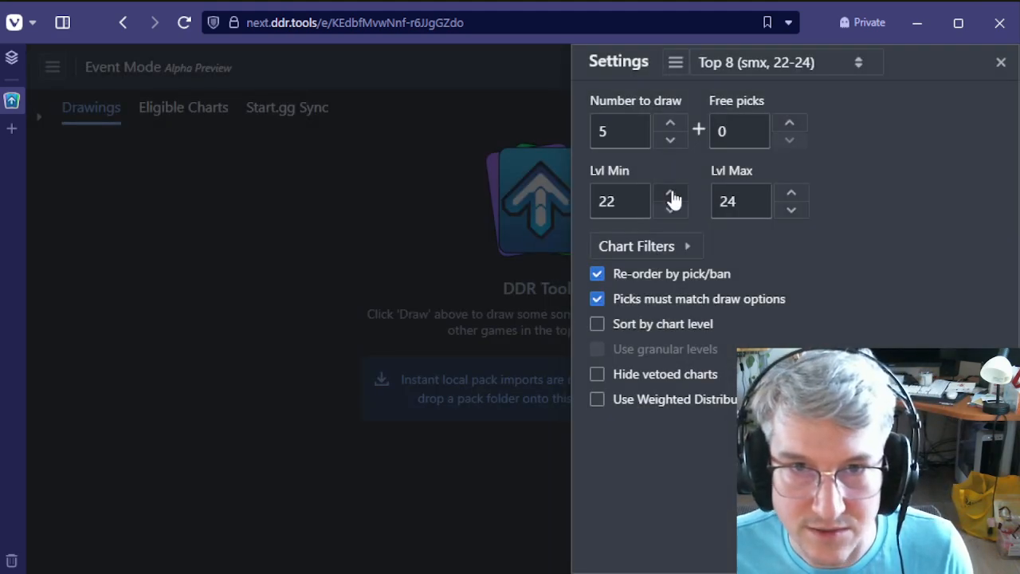
# Set the Top 8 config's level range to a minimum of 23 and a maximum of 27, and close the settings
pyautogui.click(670, 194)
pyautogui.tripleClick(792, 193)
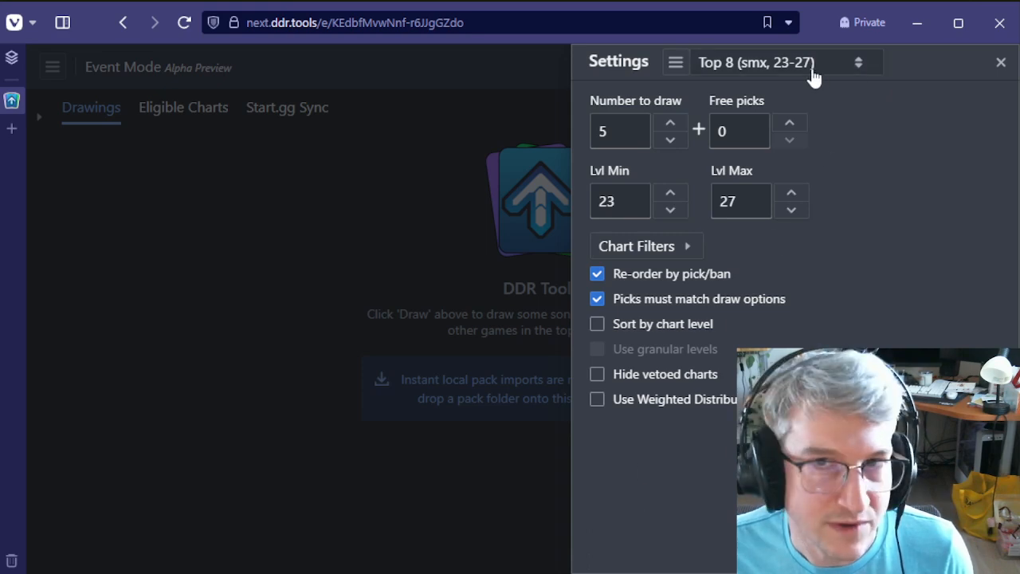
pyautogui.click(1001, 64)
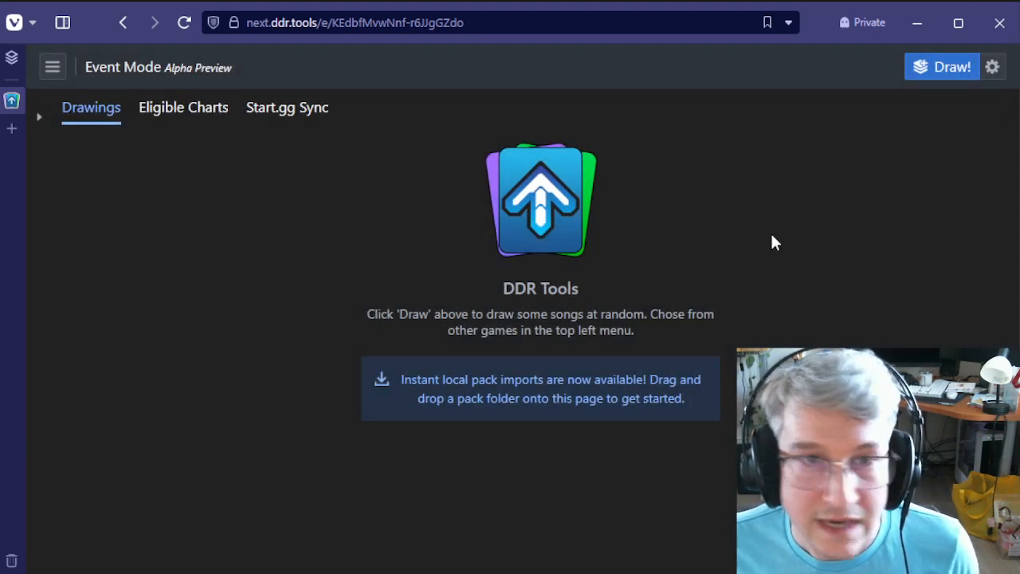
# Create a custom draw with the Lower Pools config, leaving the title and players blank
pyautogui.click(948, 70)
pyautogui.click(371, 239)
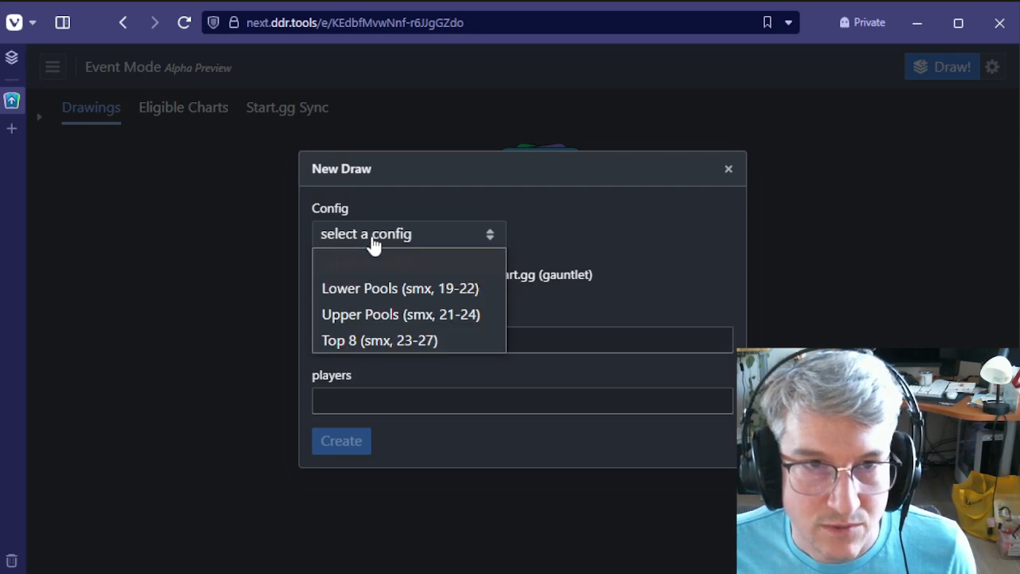
pyautogui.click(384, 288)
pyautogui.click(387, 344)
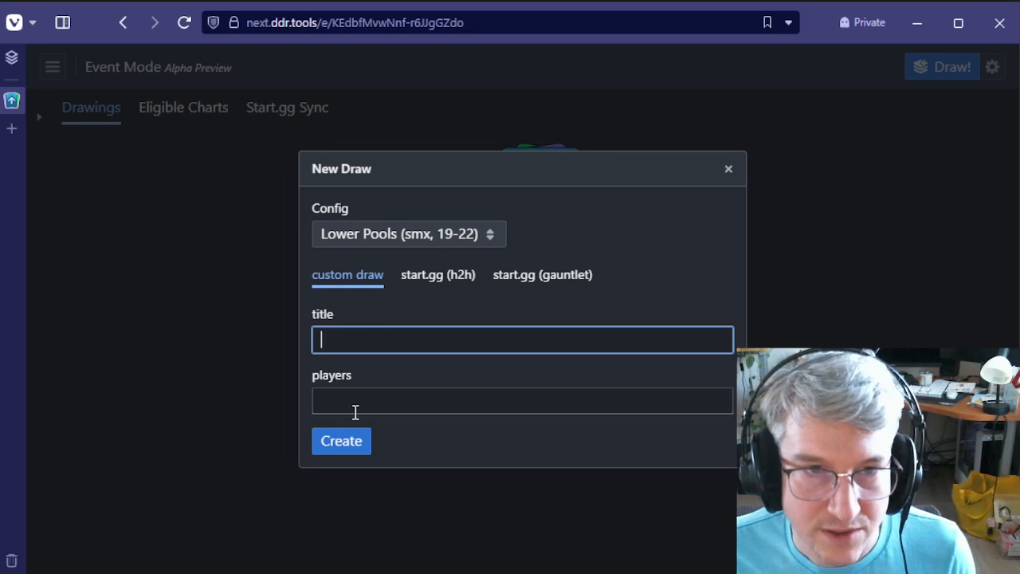
pyautogui.click(371, 399)
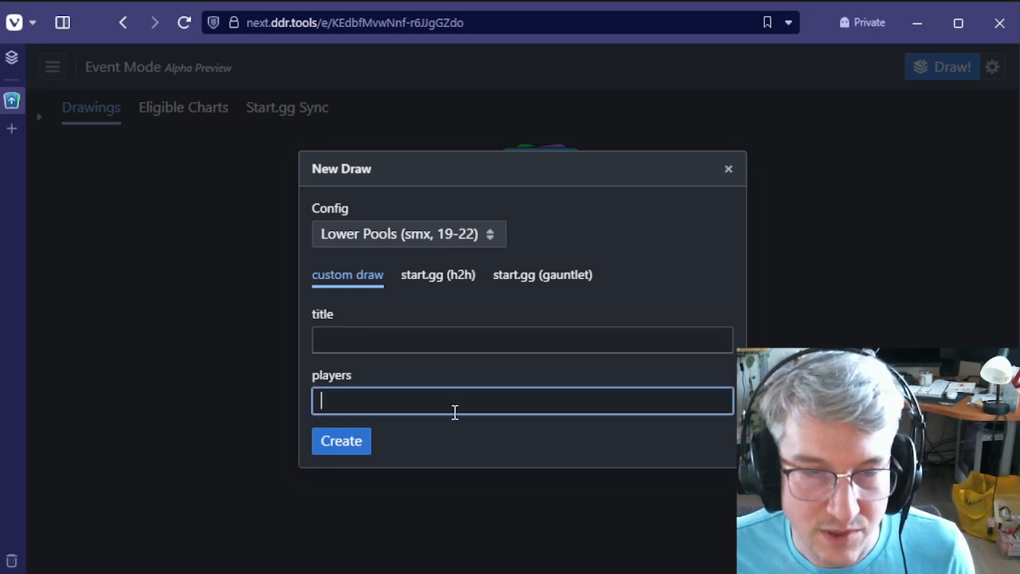
pyautogui.click(431, 429)
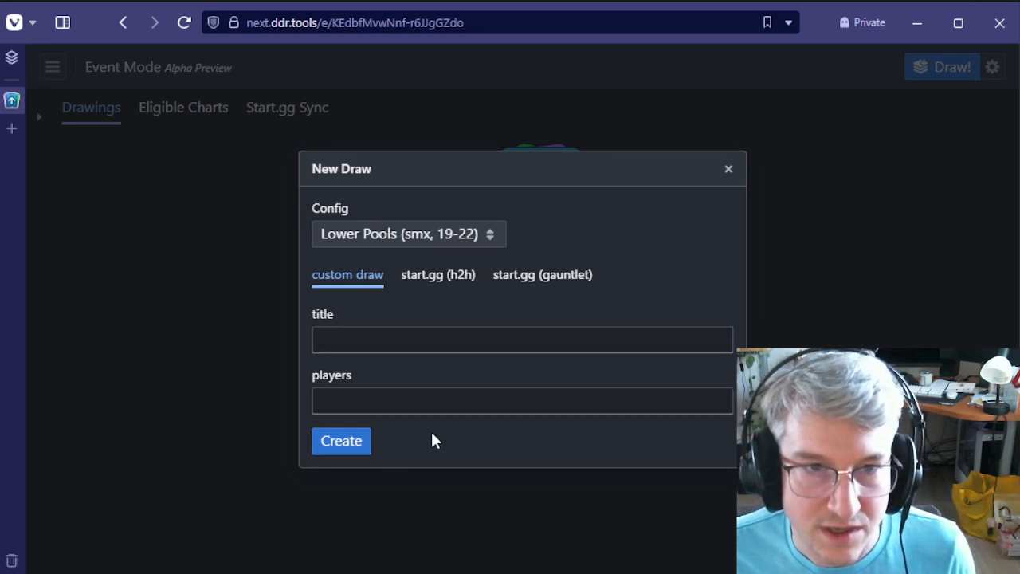
pyautogui.click(343, 442)
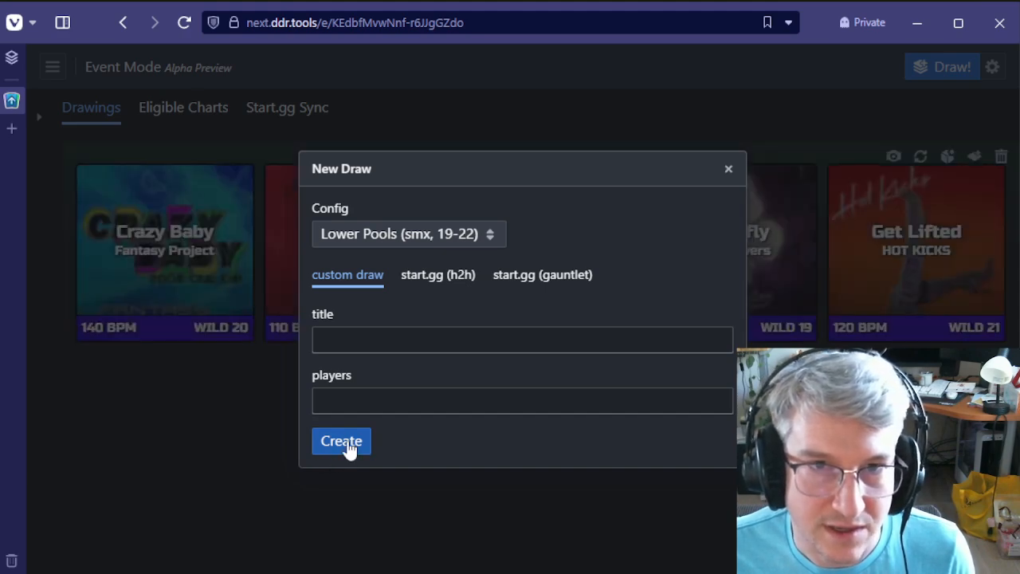
pyautogui.click(203, 434)
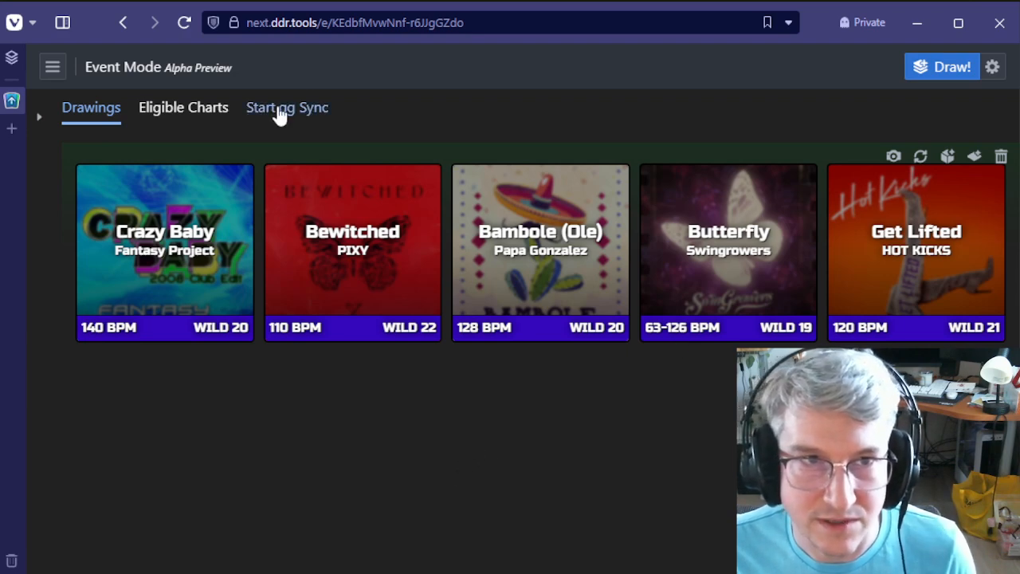
# Check what the start.gg head-to-head and gauntlet options require for a new draw
pyautogui.click(957, 68)
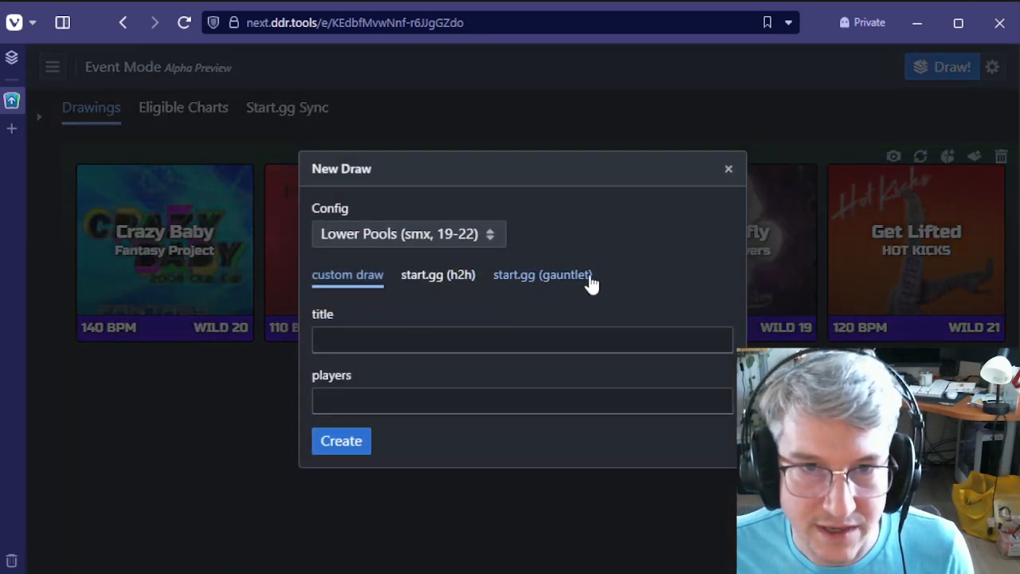
pyautogui.click(448, 280)
pyautogui.click(534, 271)
pyautogui.click(439, 275)
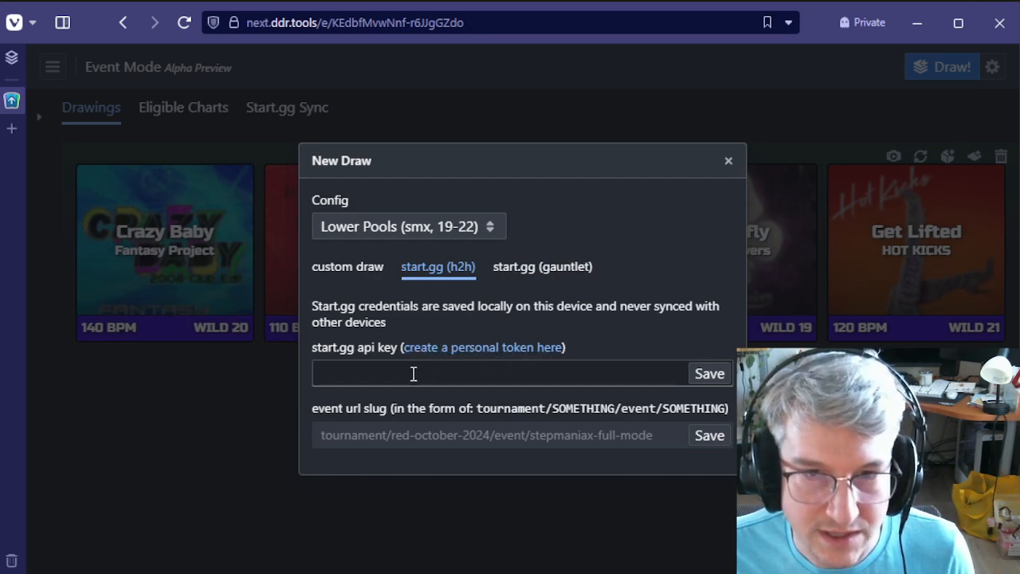
pyautogui.click(729, 162)
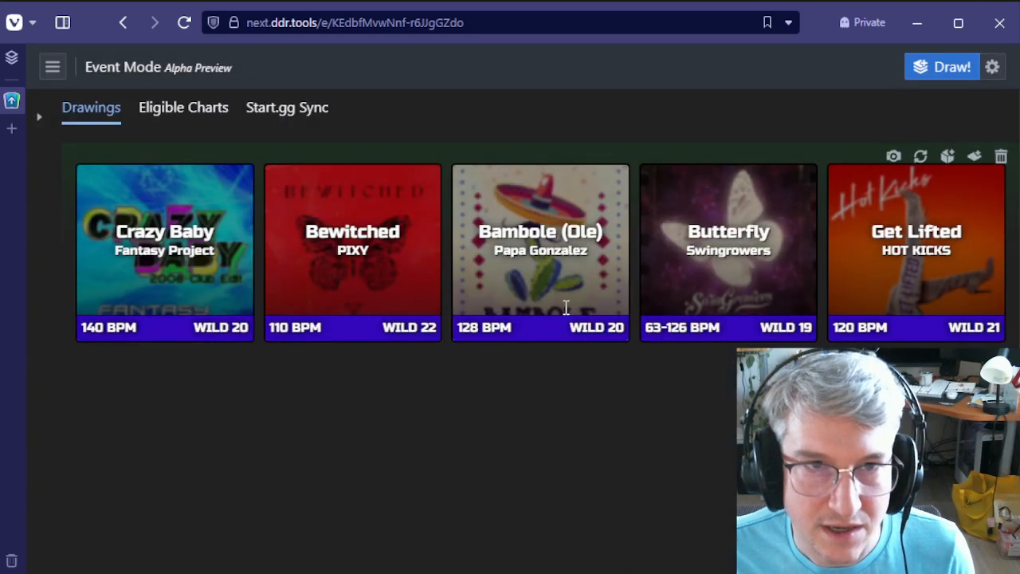
# Paste the start.gg API key into the event's Start.gg Sync credentials and save it
pyautogui.click(283, 117)
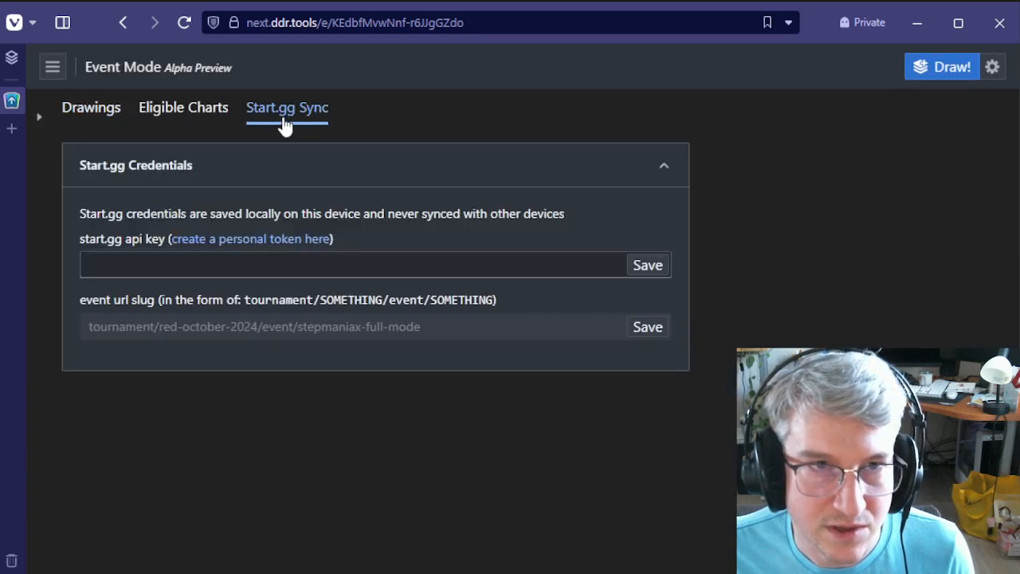
pyautogui.click(199, 261)
pyautogui.hotkey('ctrl', 'v')
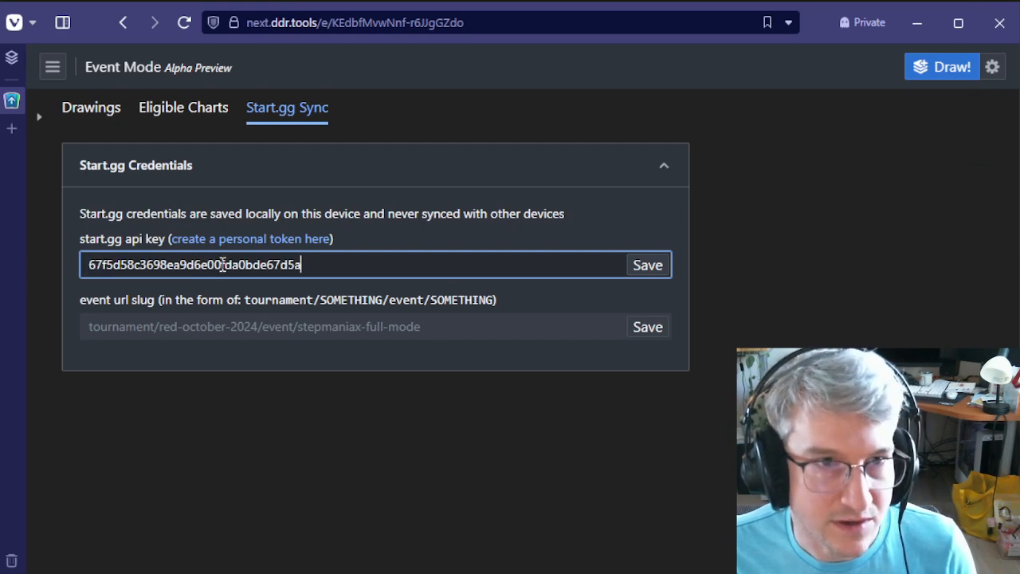
pyautogui.click(646, 269)
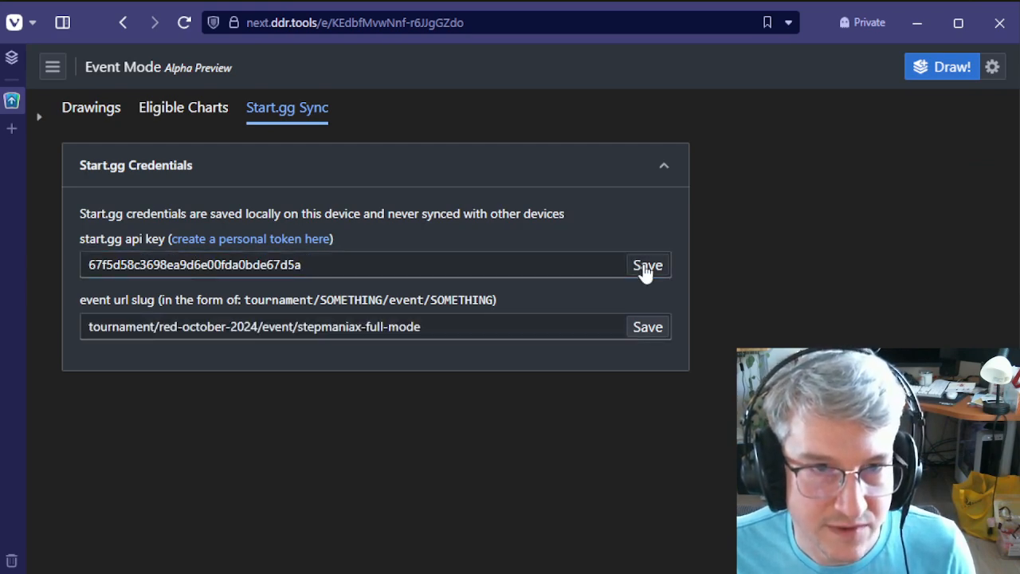
# Review the API key, the event URL slug and the tournament suggestions in the Start.gg credentials, and collapse the section
pyautogui.moveTo(86, 326); pyautogui.dragTo(488, 323)
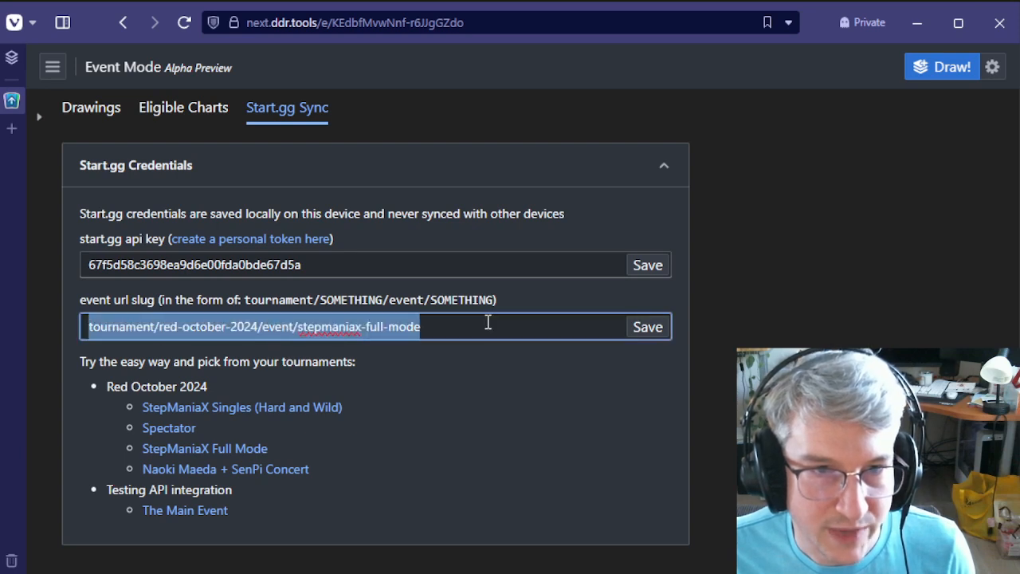
pyautogui.click(426, 320)
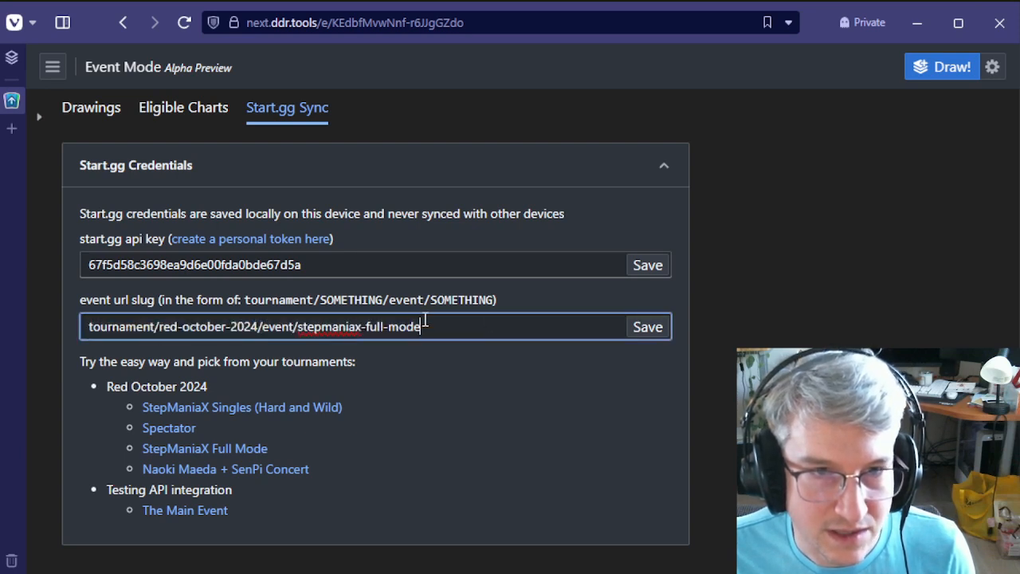
pyautogui.moveTo(440, 330); pyautogui.dragTo(58, 332)
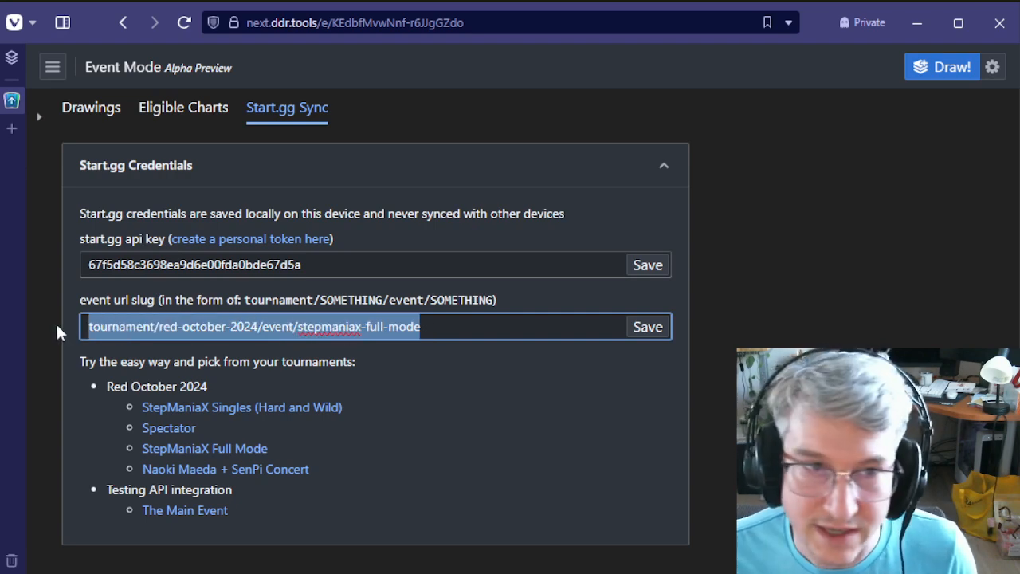
pyautogui.click(343, 353)
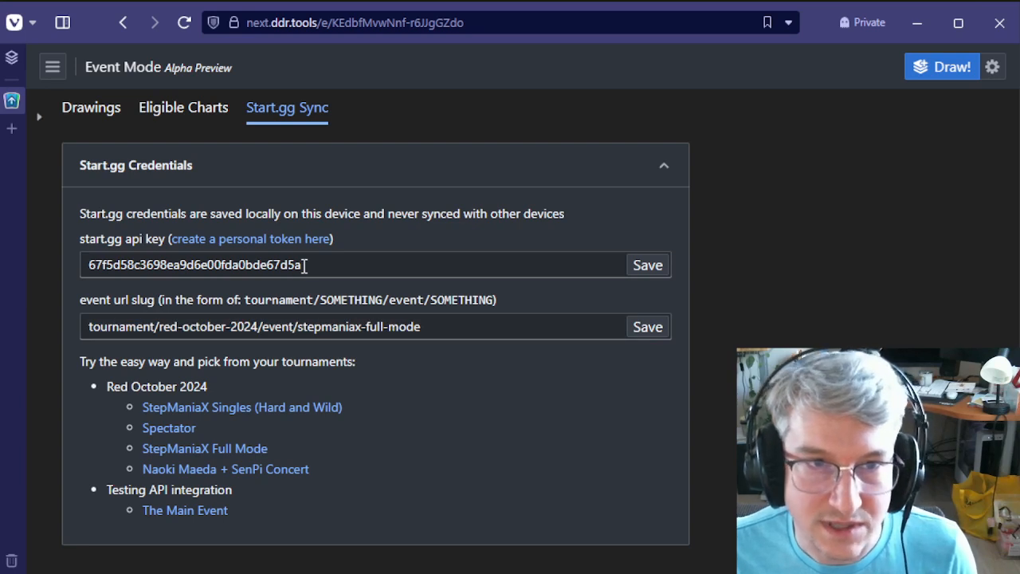
pyautogui.moveTo(306, 265); pyautogui.dragTo(43, 263)
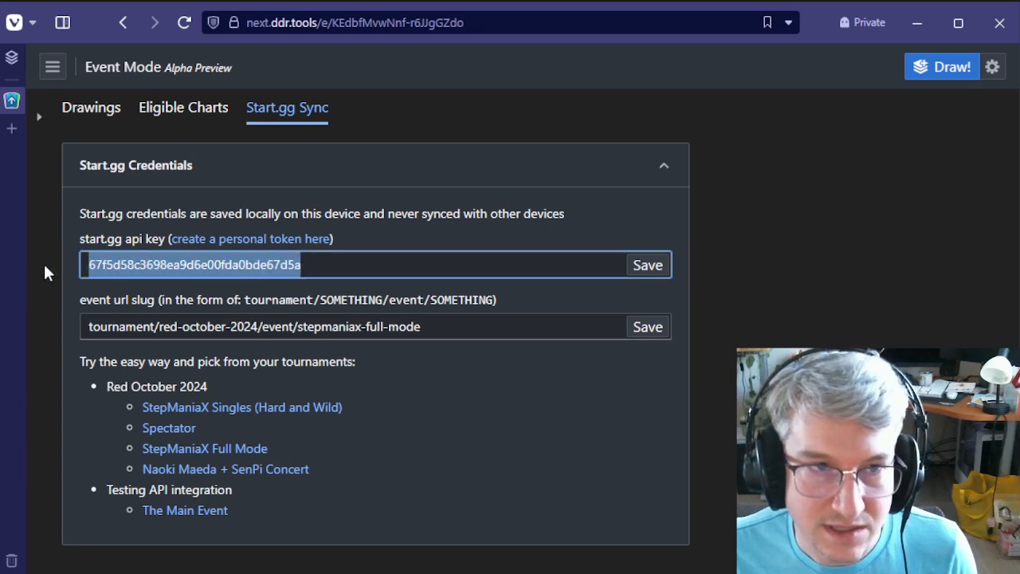
pyautogui.click(293, 299)
pyautogui.click(296, 285)
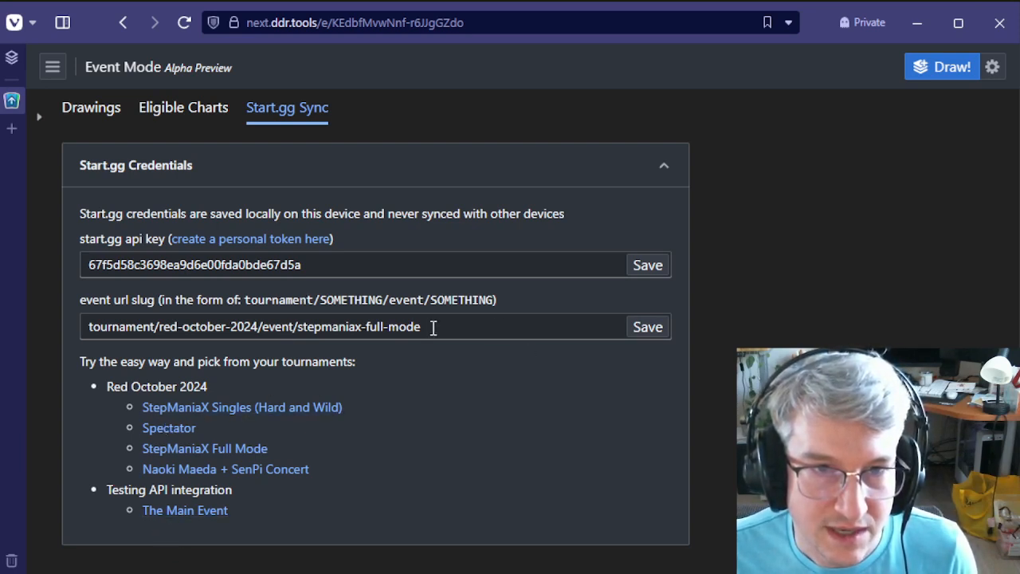
pyautogui.moveTo(433, 327); pyautogui.dragTo(63, 327)
pyautogui.click(536, 388)
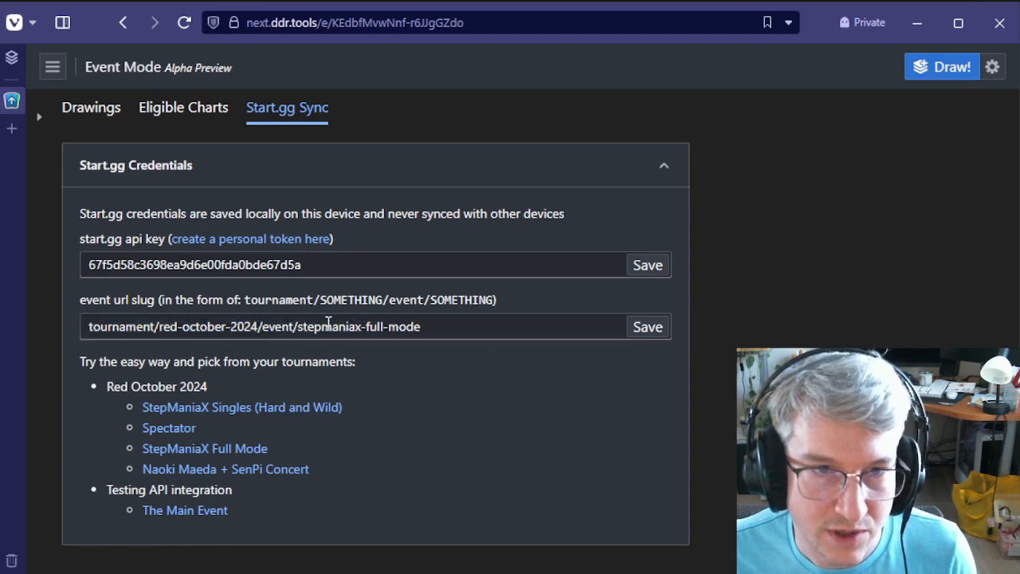
pyautogui.click(410, 169)
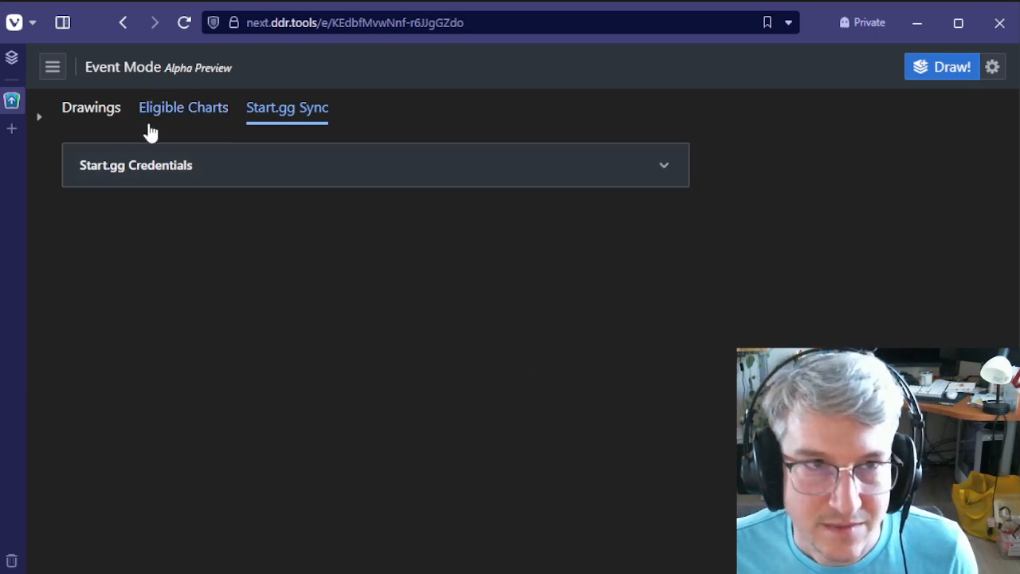
# Look through the start.gg head-to-head matches, and create a gauntlet draw for the Blue Division with the Lower Pools config
pyautogui.click(91, 107)
pyautogui.click(932, 67)
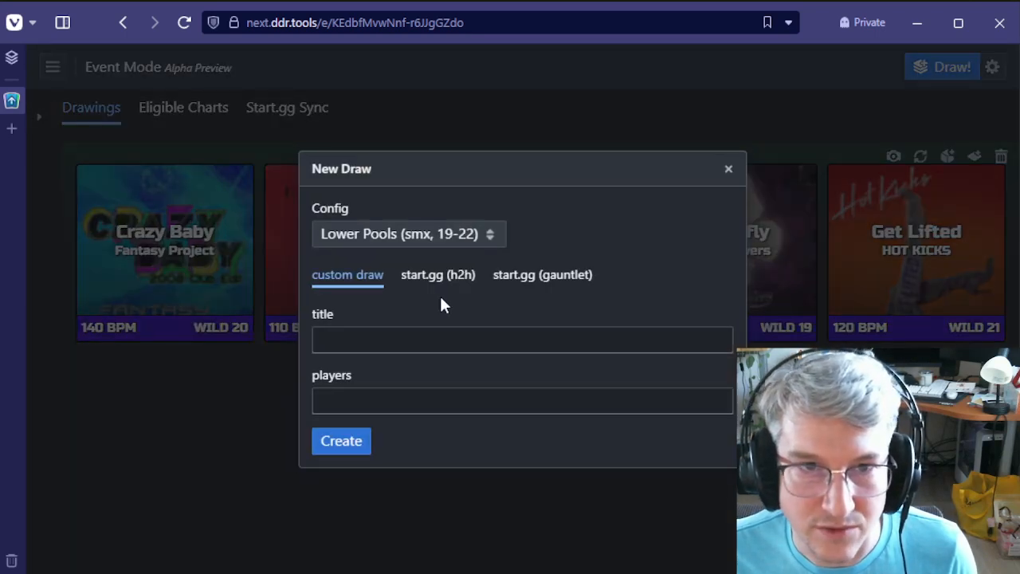
pyautogui.click(428, 279)
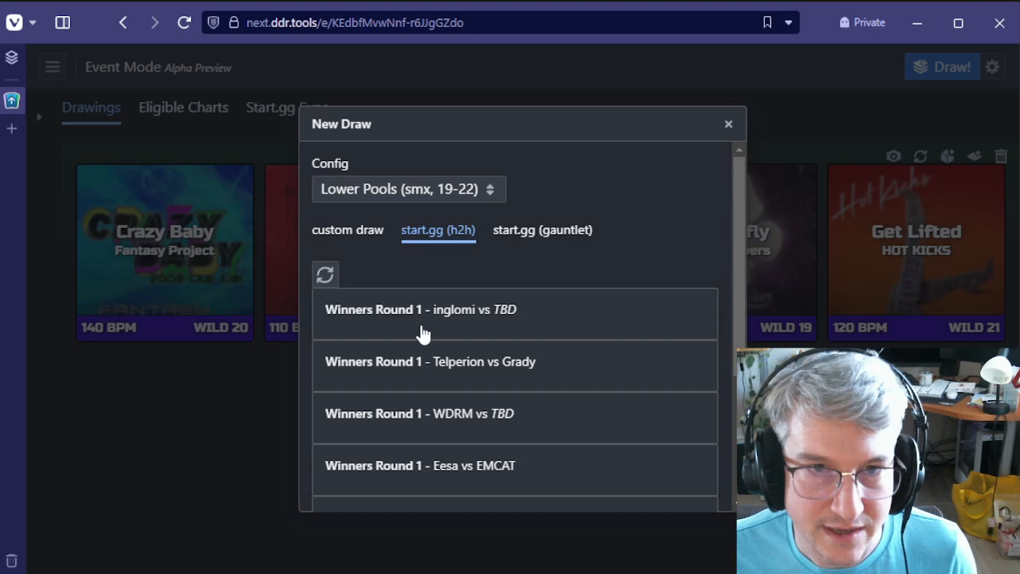
pyautogui.scroll(-3, 442, 394)
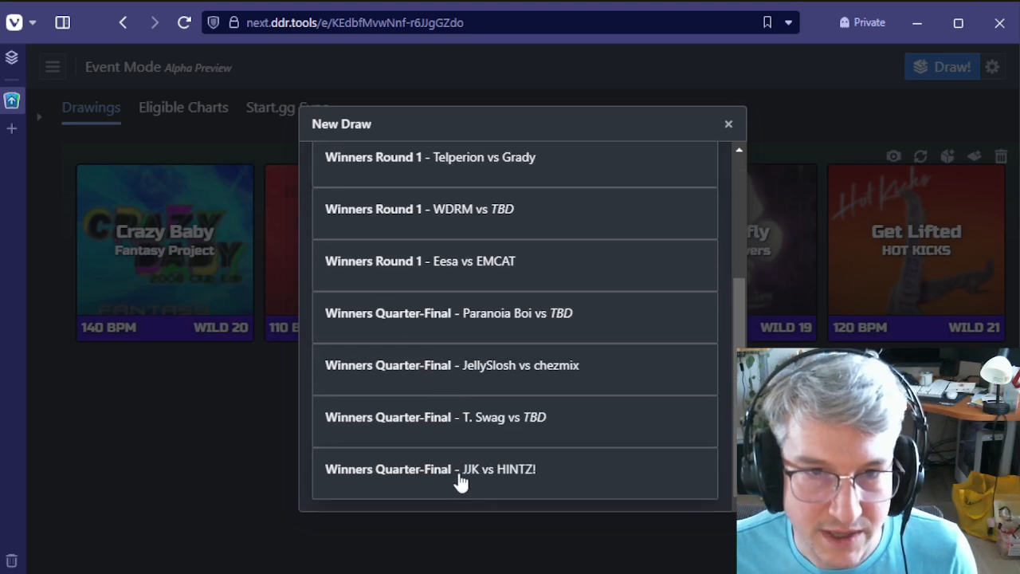
pyautogui.scroll(5, 461, 421)
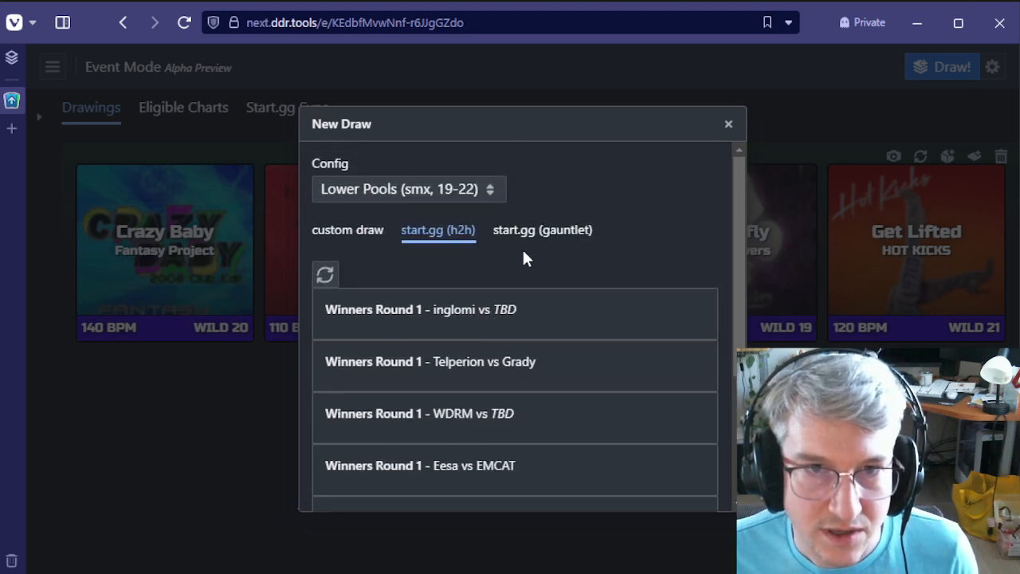
pyautogui.click(535, 231)
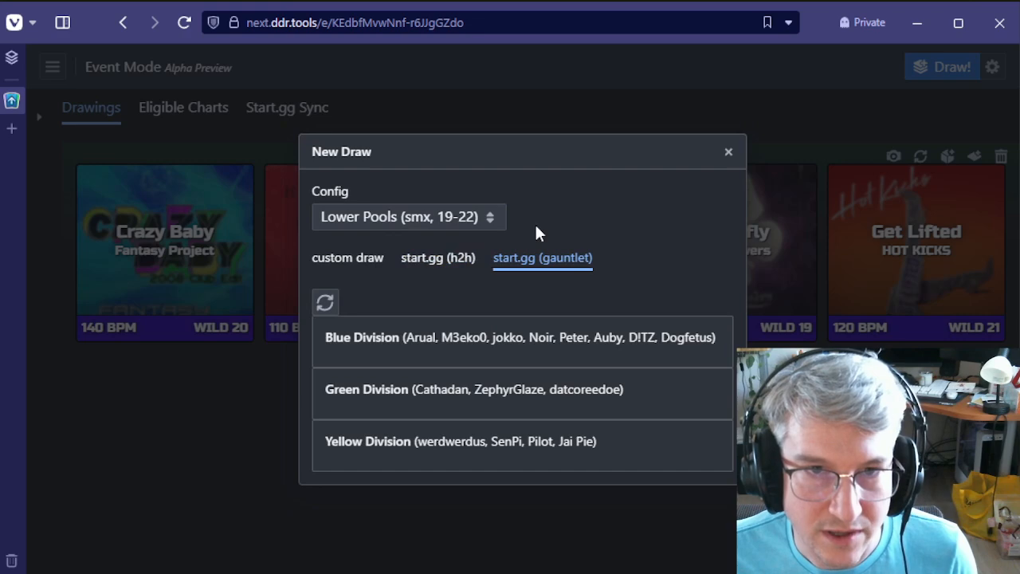
pyautogui.click(413, 353)
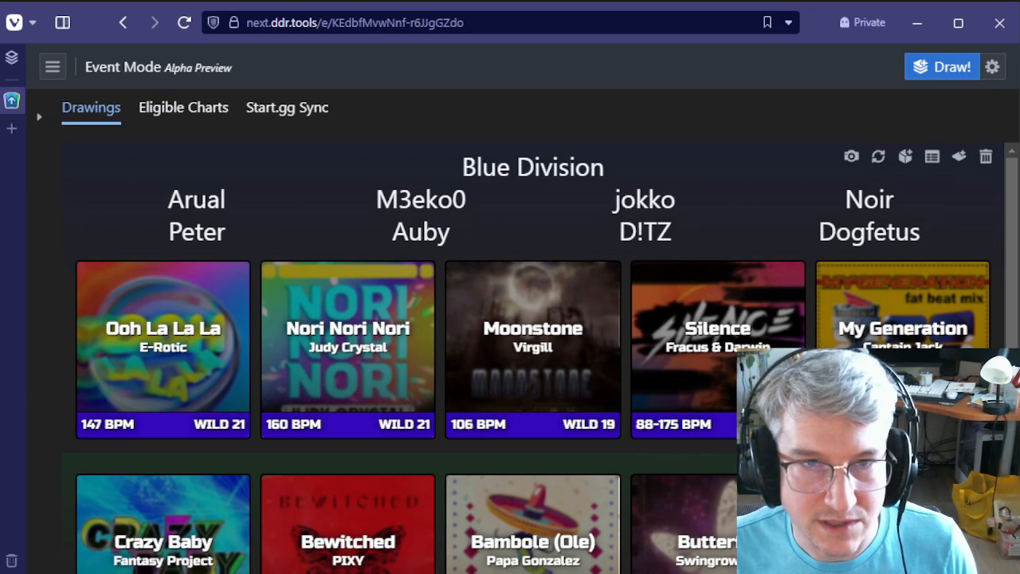
# Examine the Blue Division draw's title and player names, and the per-player Pocket Pick choices of the Nori Nori Nori chart
pyautogui.moveTo(483, 154); pyautogui.dragTo(645, 165)
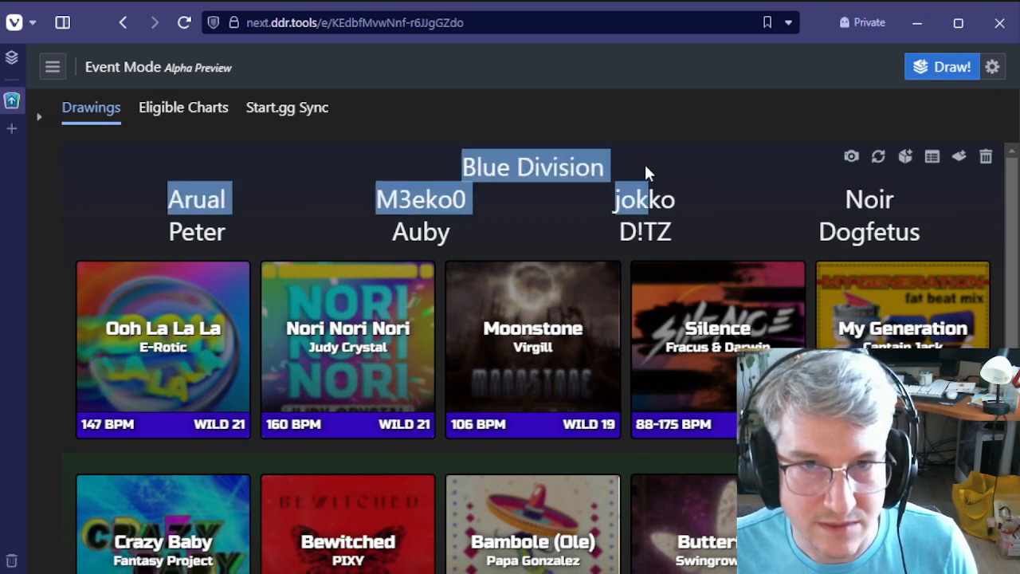
pyautogui.doubleClick(197, 200)
pyautogui.moveTo(246, 204); pyautogui.dragTo(939, 234)
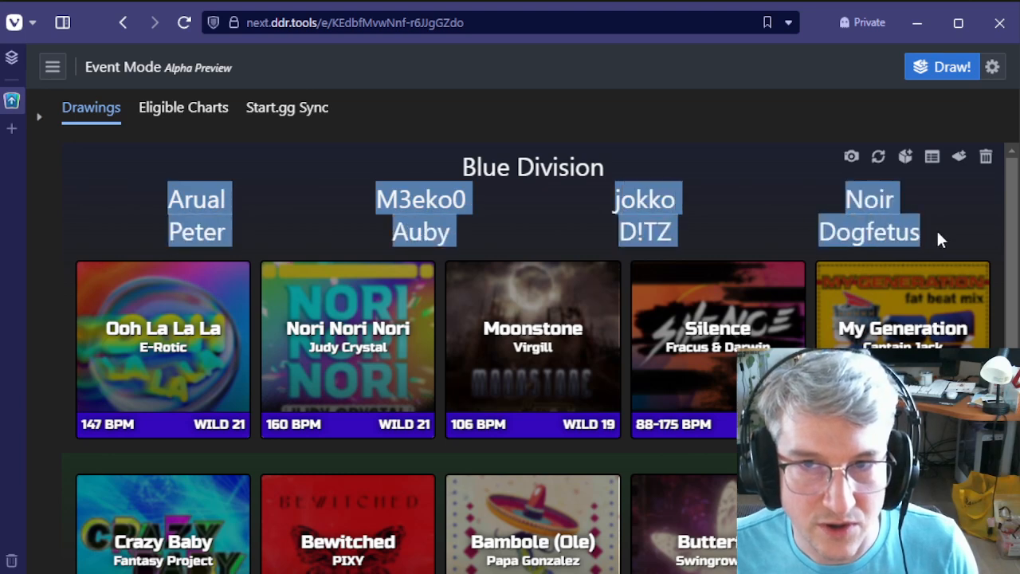
pyautogui.click(938, 233)
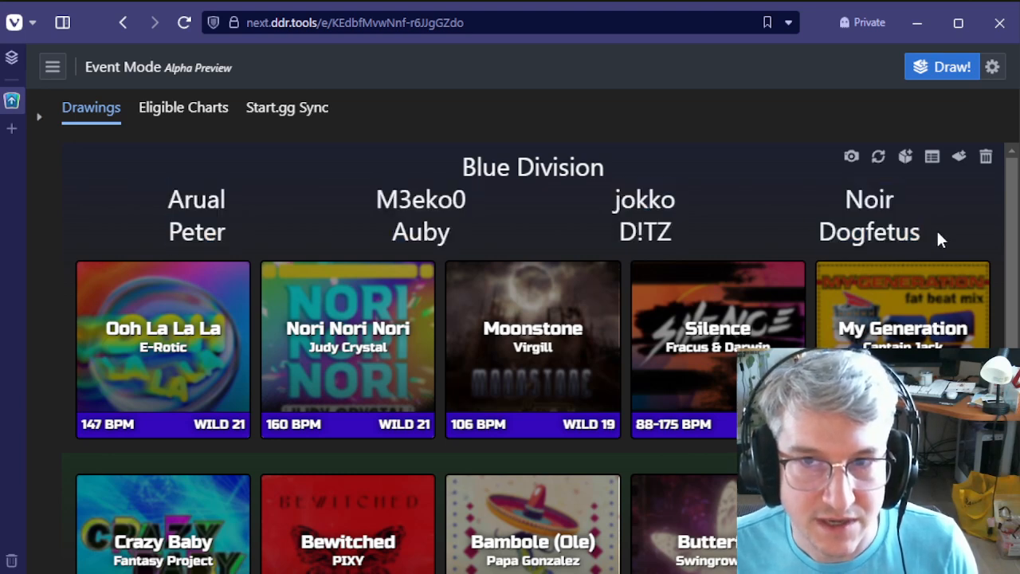
pyautogui.click(356, 330)
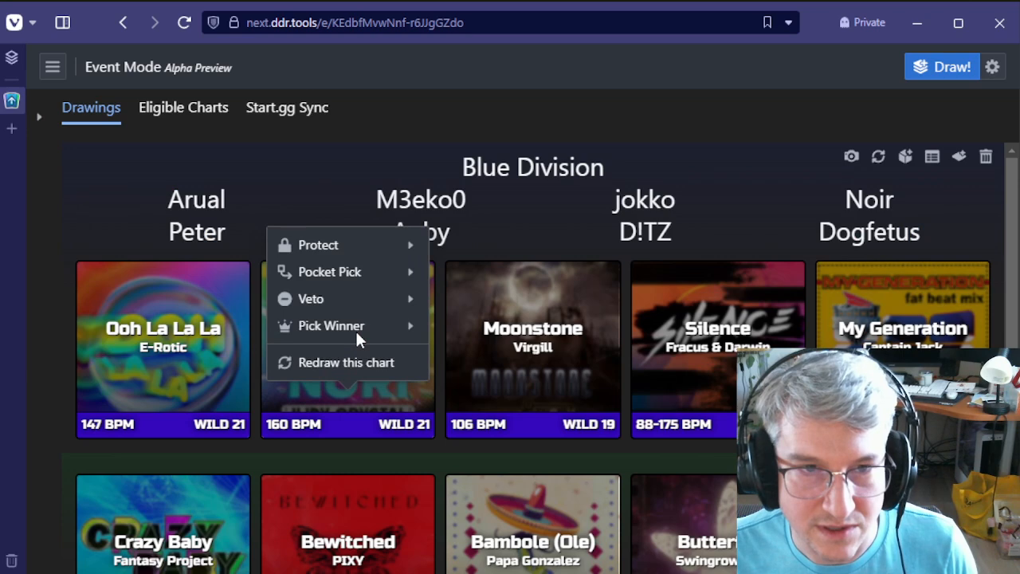
pyautogui.moveTo(364, 281)
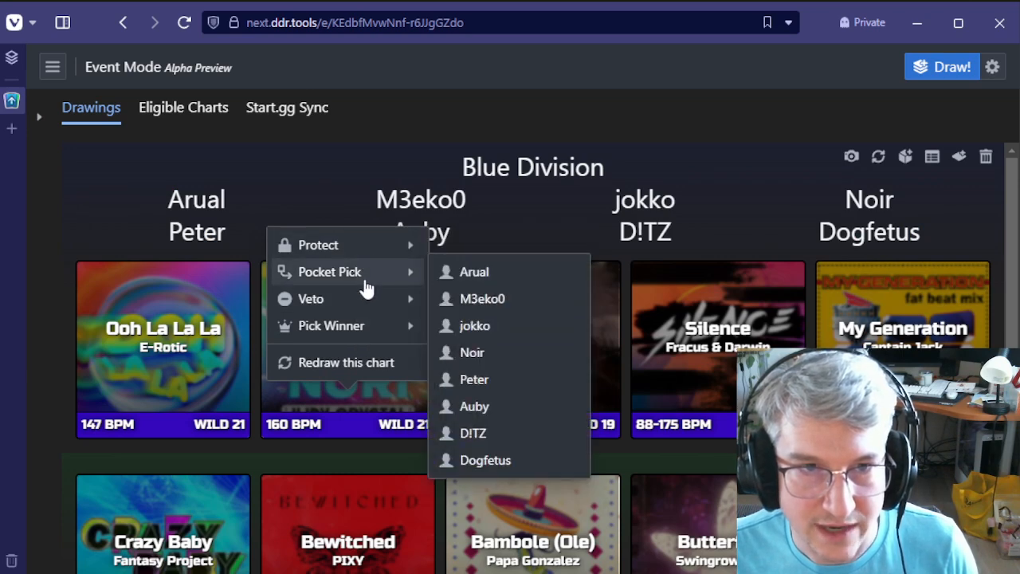
pyautogui.click(314, 164)
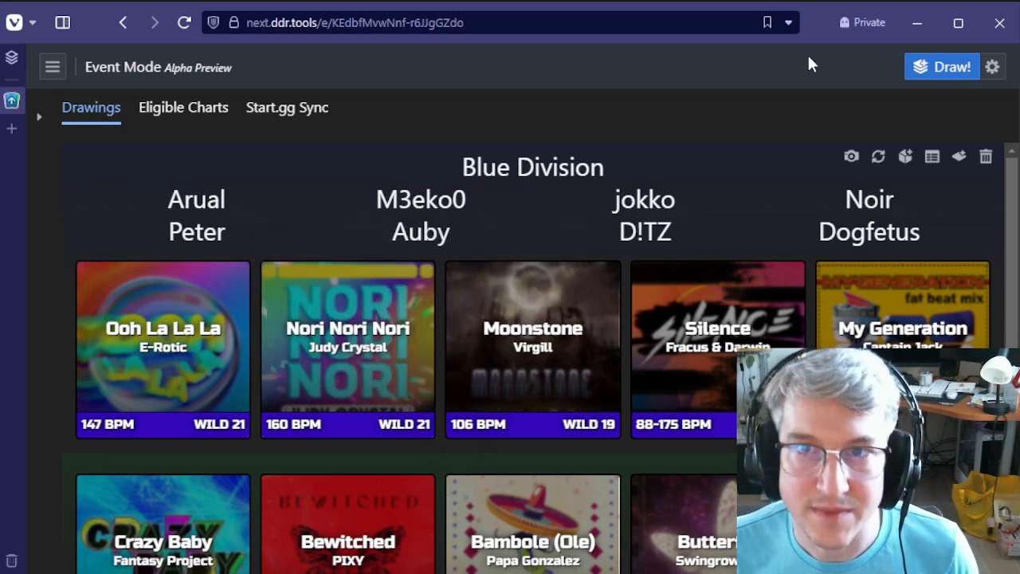
# Create a start.gg head-to-head draw for the second listed Winners Quarter-Final match, using the Upper Pools (smx, 21-24) config
pyautogui.click(942, 67)
pyautogui.click(408, 279)
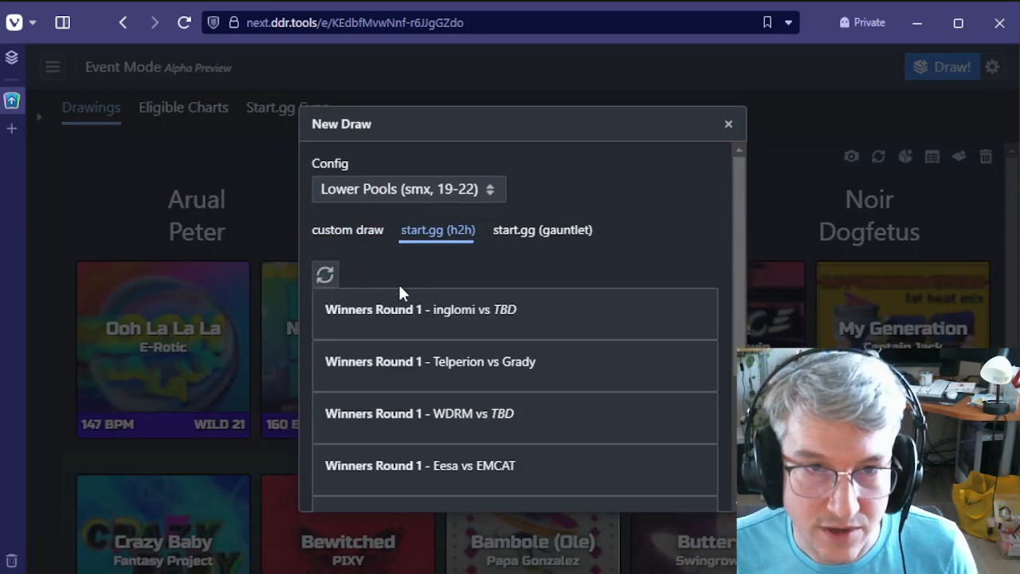
pyautogui.scroll(-3, 440, 361)
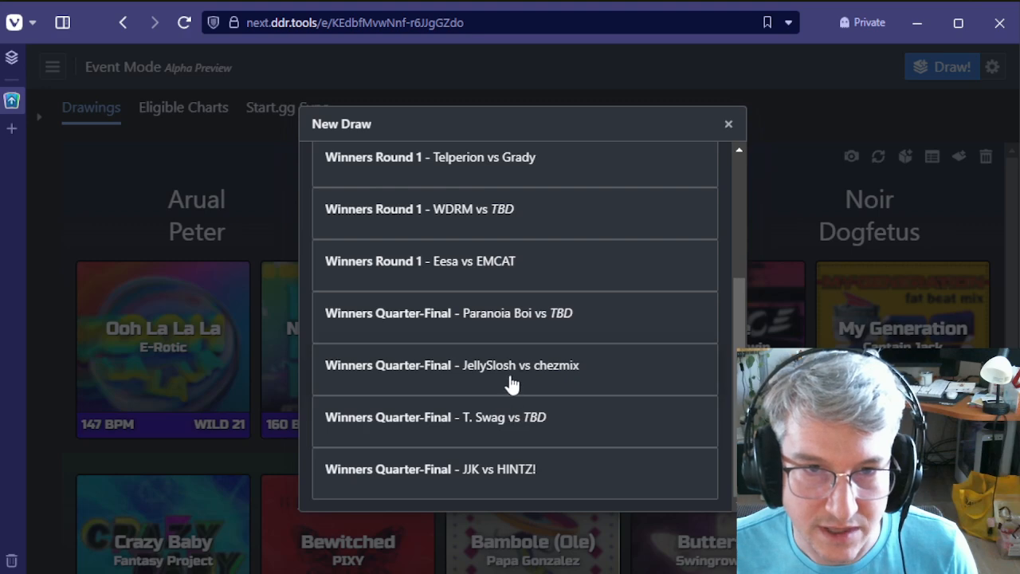
pyautogui.scroll(5, 498, 381)
pyautogui.click(402, 189)
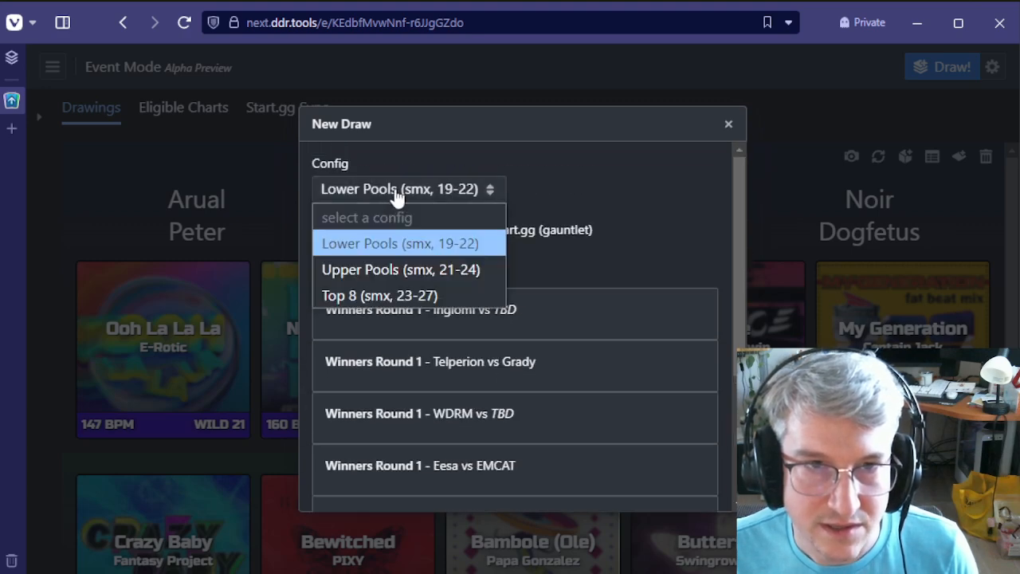
pyautogui.click(377, 271)
pyautogui.scroll(-2, 409, 280)
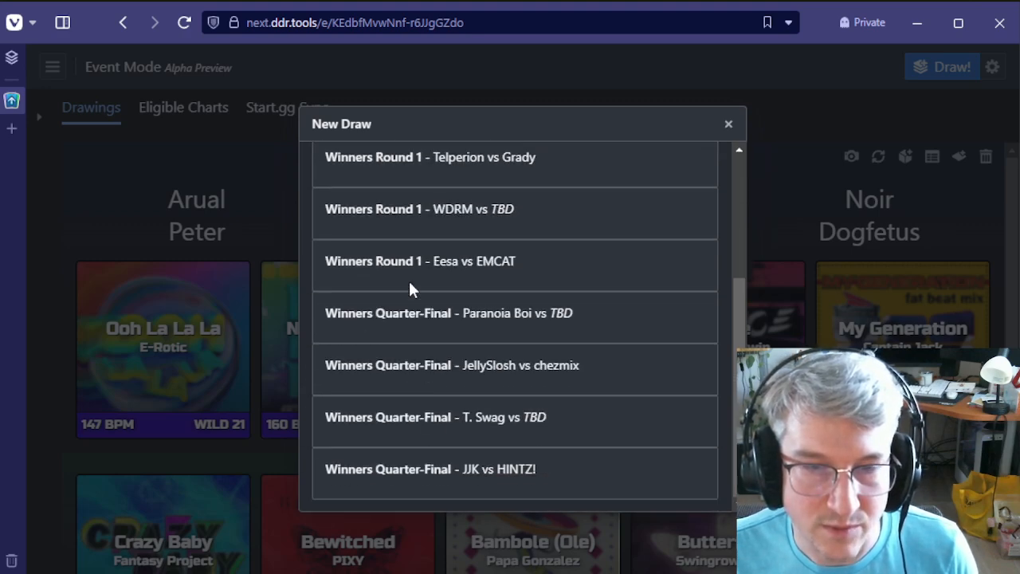
pyautogui.click(453, 378)
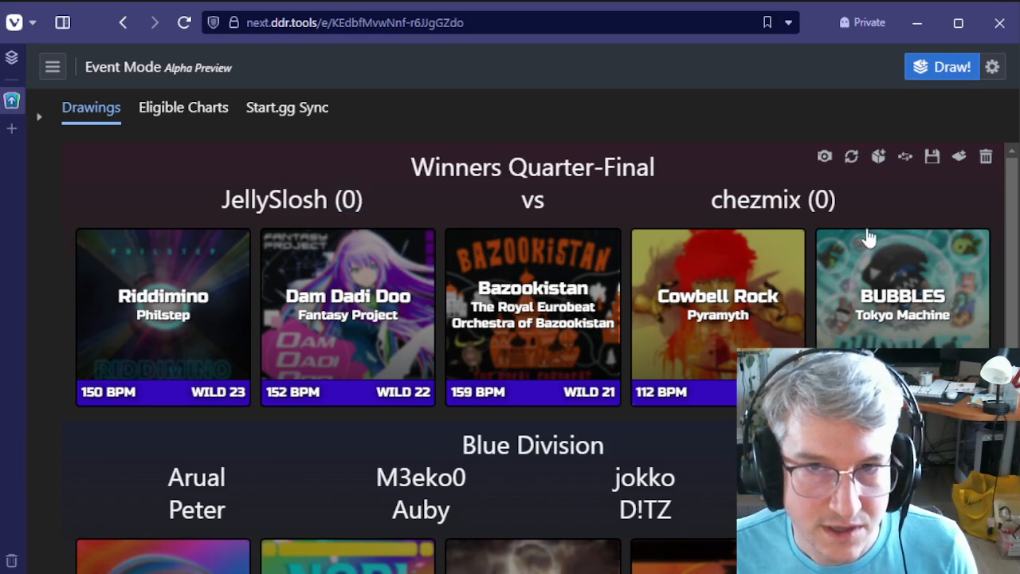
# Pick the winners in the Winners Quarter-Final draw: second player for Riddimino, first player for Dam Dadi Doo, second player for Bazookistan
pyautogui.moveTo(812, 200); pyautogui.dragTo(850, 206)
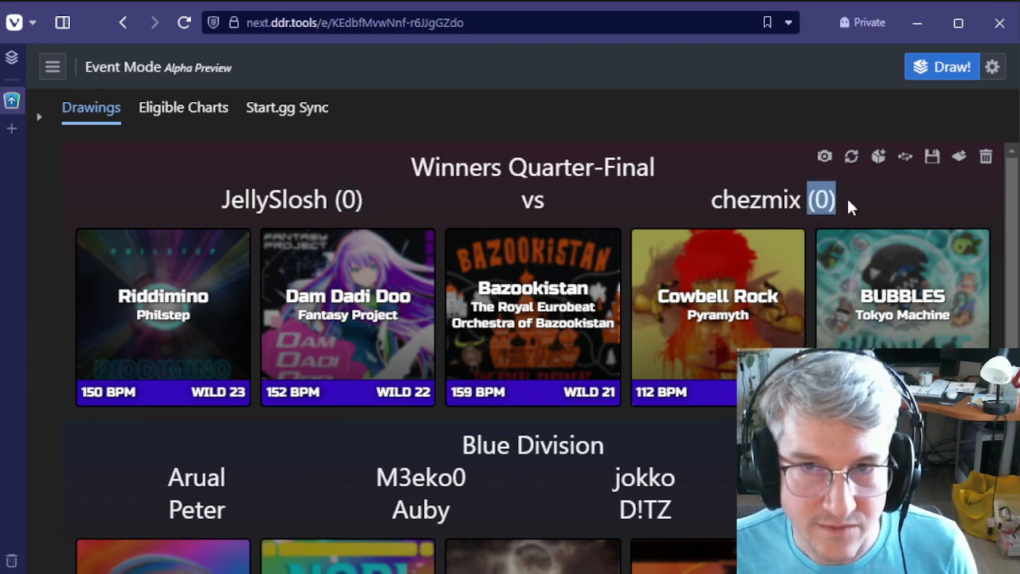
pyautogui.click(234, 308)
pyautogui.moveTo(182, 299)
pyautogui.click(294, 322)
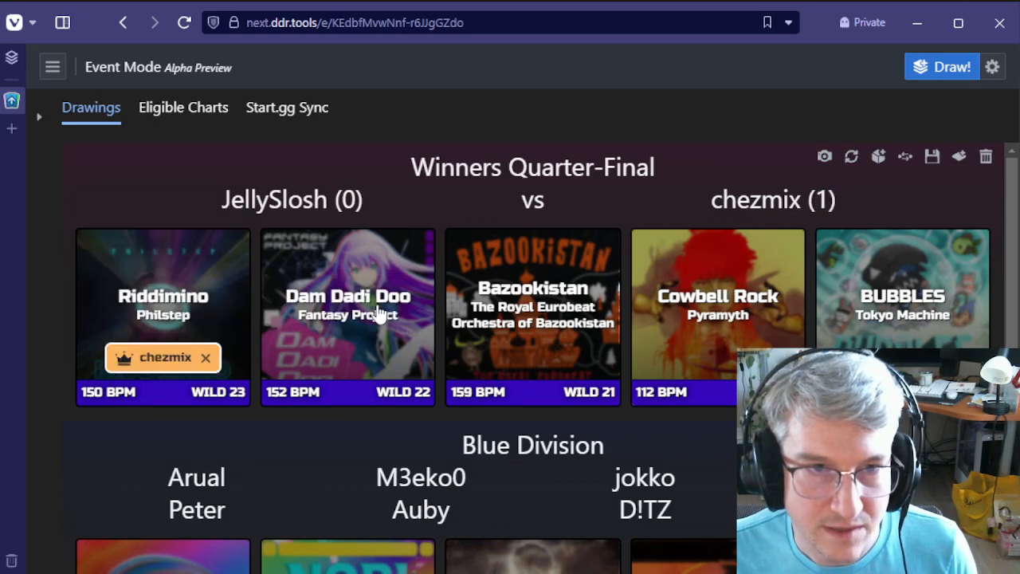
pyautogui.click(380, 315)
pyautogui.moveTo(401, 295)
pyautogui.click(455, 293)
pyautogui.click(597, 307)
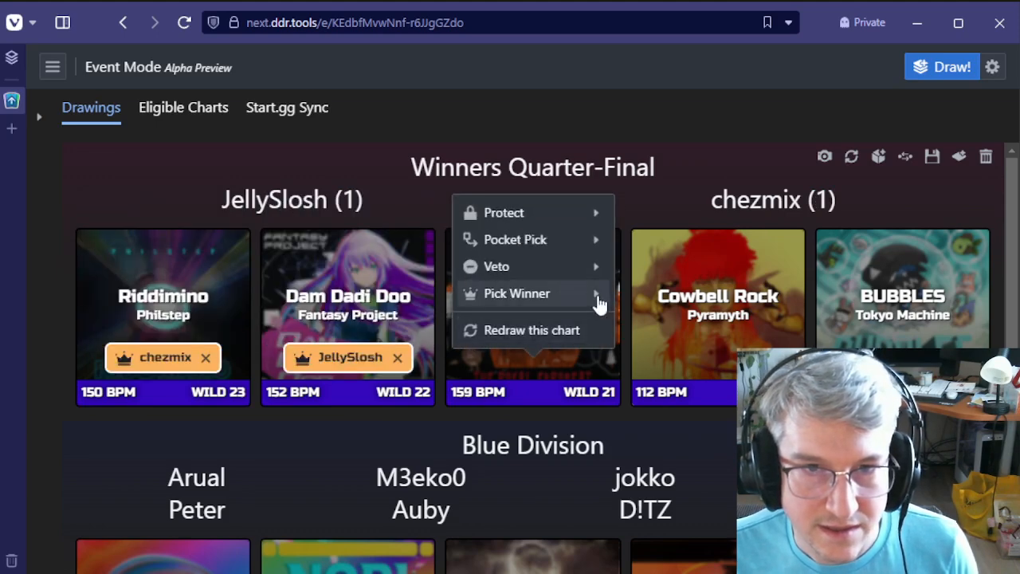
pyautogui.moveTo(600, 303)
pyautogui.click(648, 322)
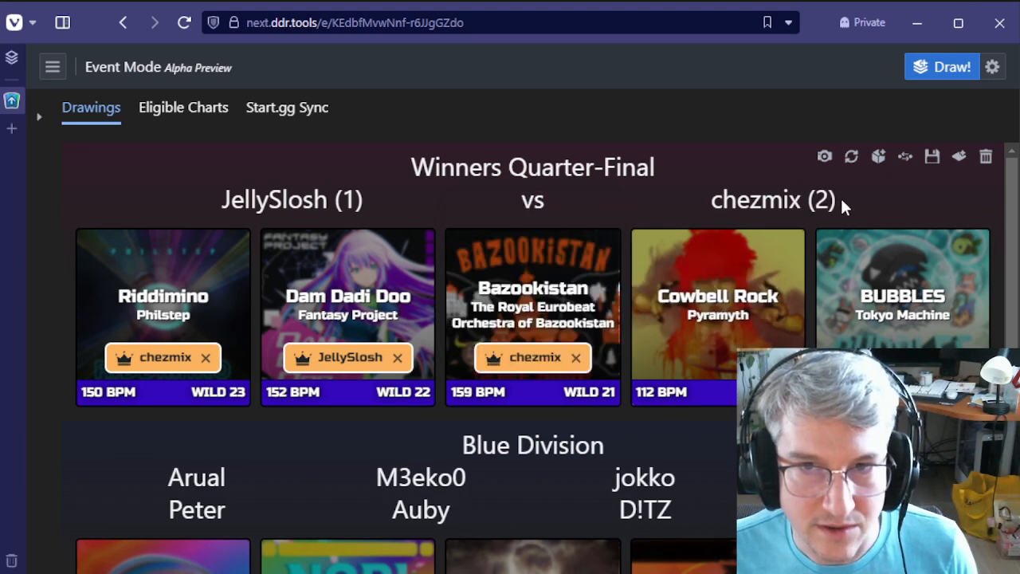
# Review both players' scores in the Winners Quarter-Final draw, and highlight the Cab management item in the change overview notes
pyautogui.moveTo(338, 206); pyautogui.dragTo(366, 204)
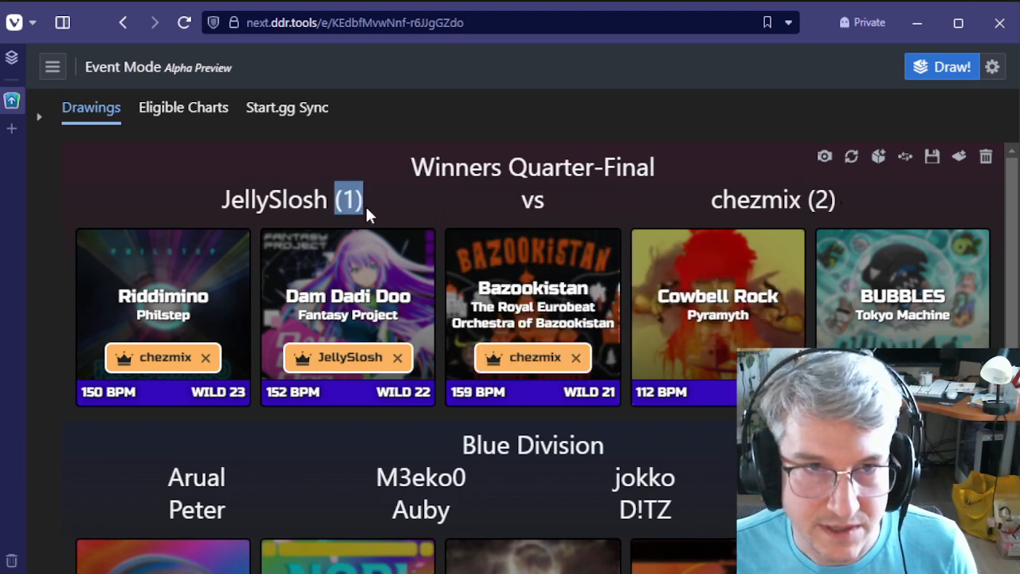
pyautogui.click(366, 204)
pyautogui.moveTo(802, 197); pyautogui.dragTo(841, 193)
pyautogui.click(843, 194)
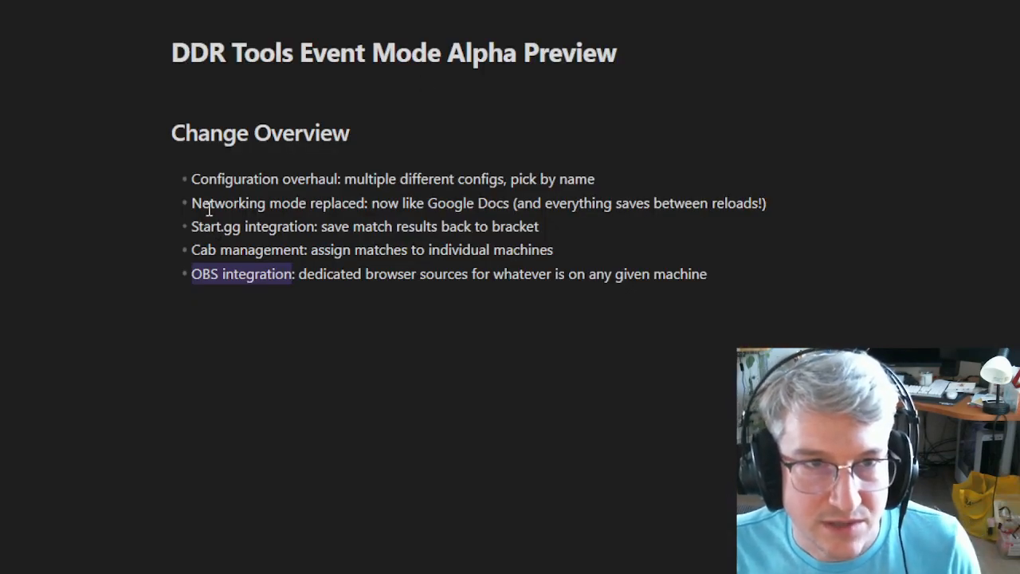
pyautogui.hotkey('alt', 'Tab')
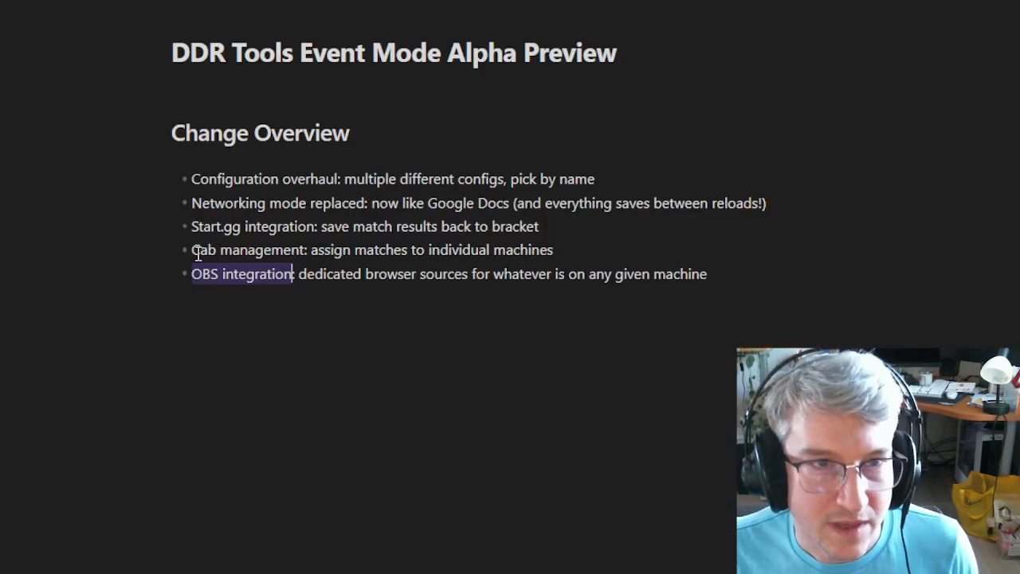
pyautogui.moveTo(191, 252); pyautogui.dragTo(325, 263)
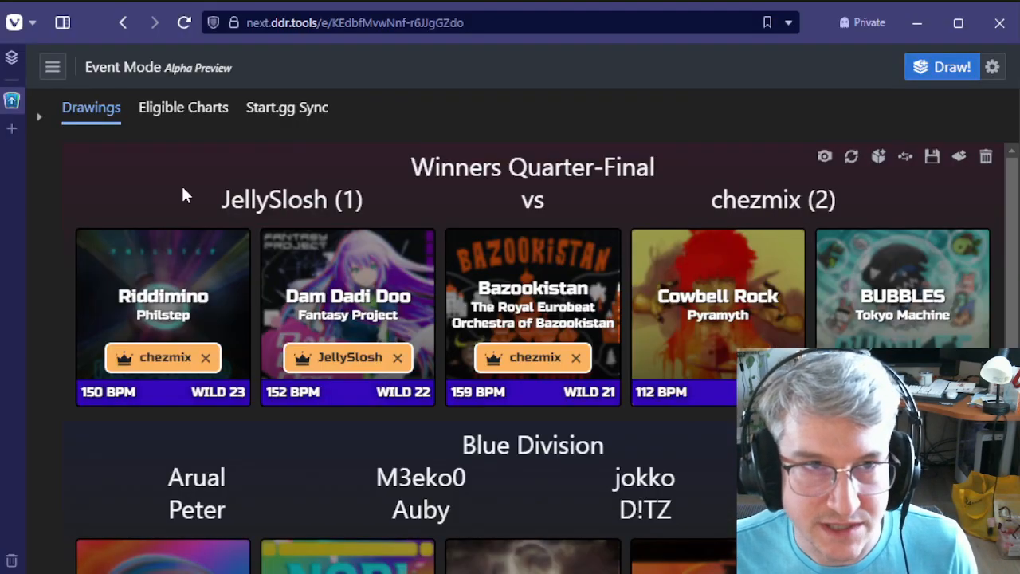
# Add a cab named Backup Cab alongside the Primary Cab, and collapse the cab list
pyautogui.click(38, 116)
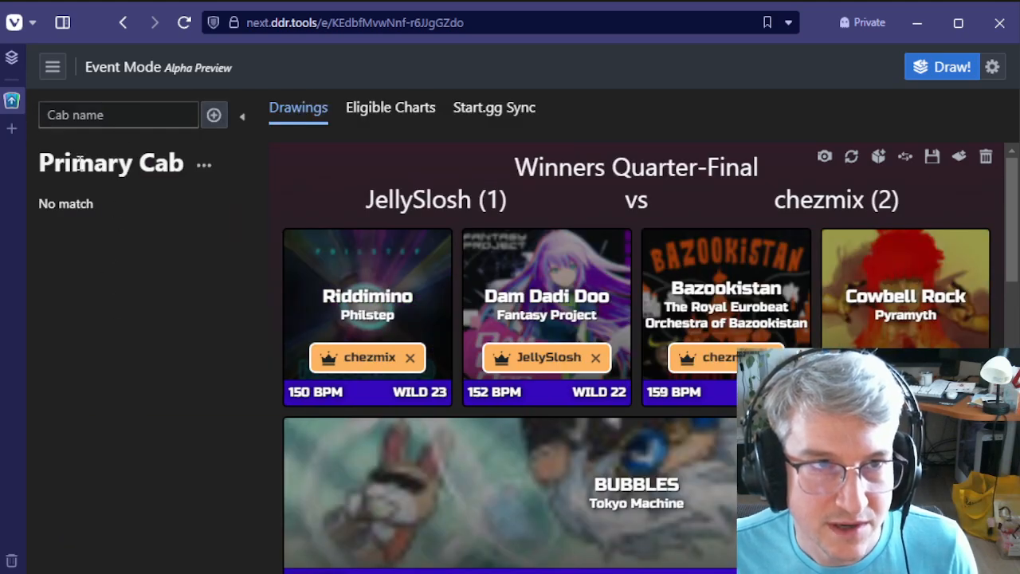
pyautogui.moveTo(38, 162); pyautogui.dragTo(185, 170)
pyautogui.click(126, 115)
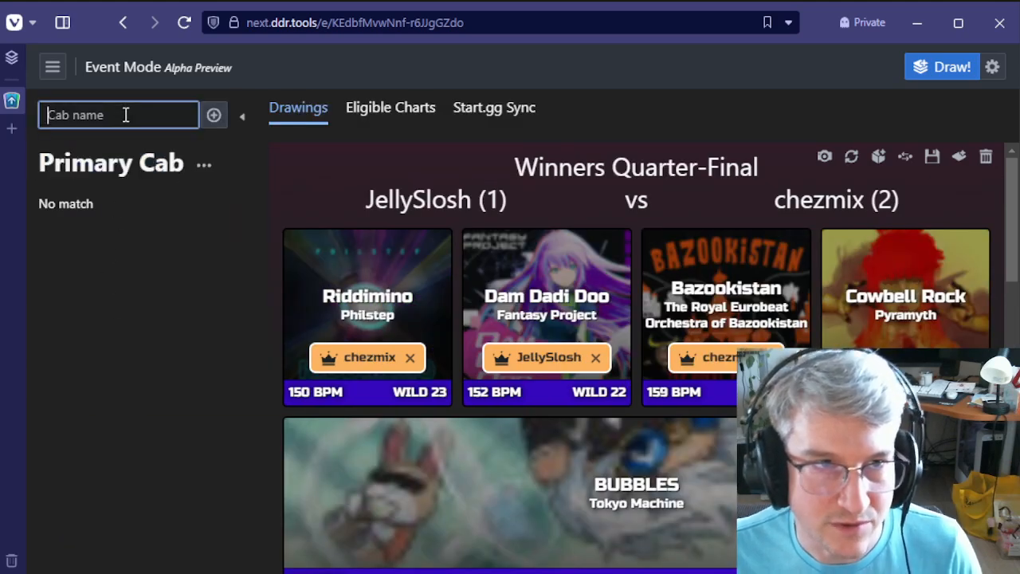
pyautogui.write('s')
pyautogui.press('BackSpace')
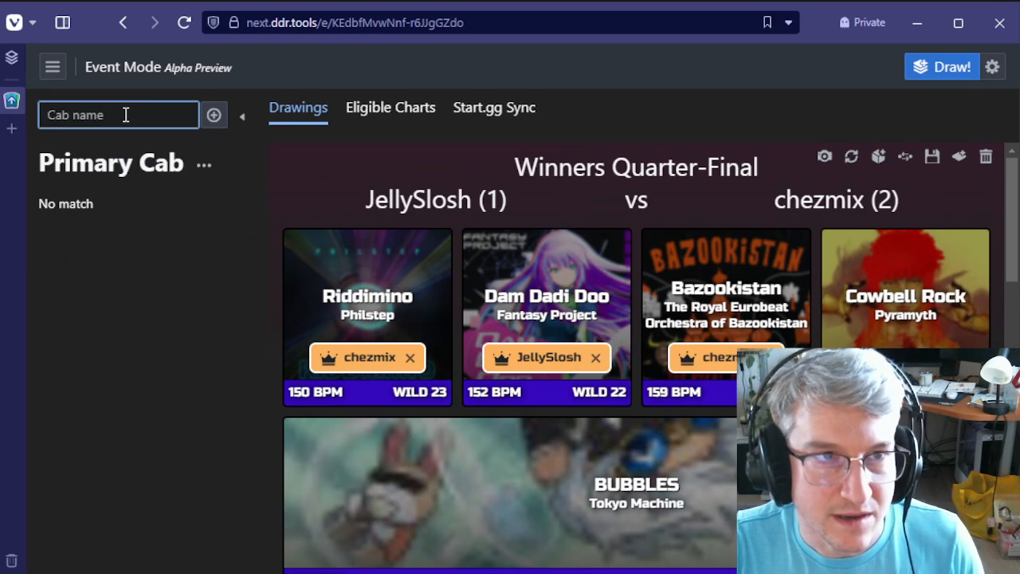
pyautogui.write('Backup Cab')
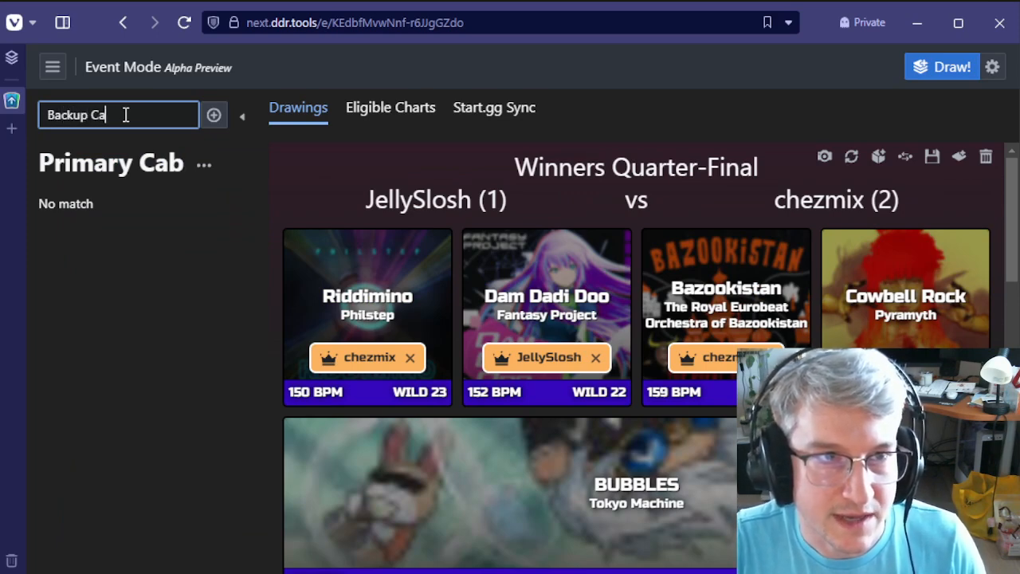
pyautogui.press('Return')
pyautogui.click(242, 116)
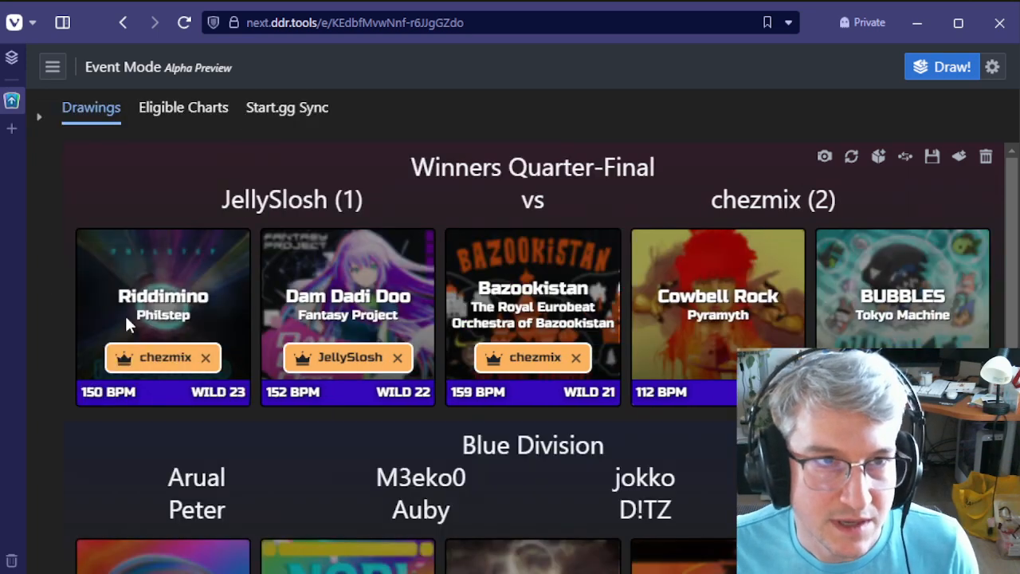
# Expand the cab list and assign the Blue Division draw to the Primary Cab
pyautogui.scroll(-4, 911, 194)
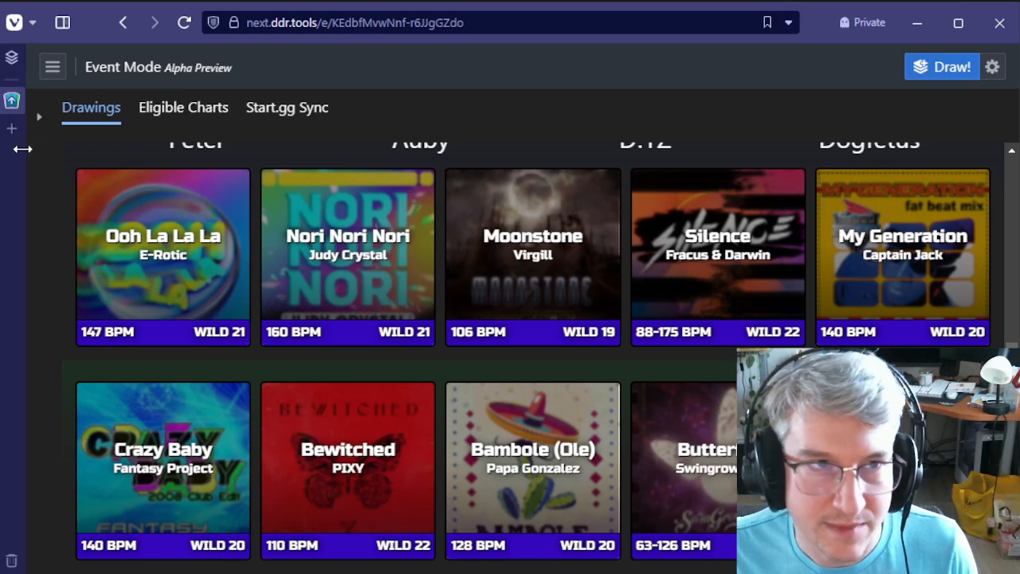
pyautogui.click(39, 116)
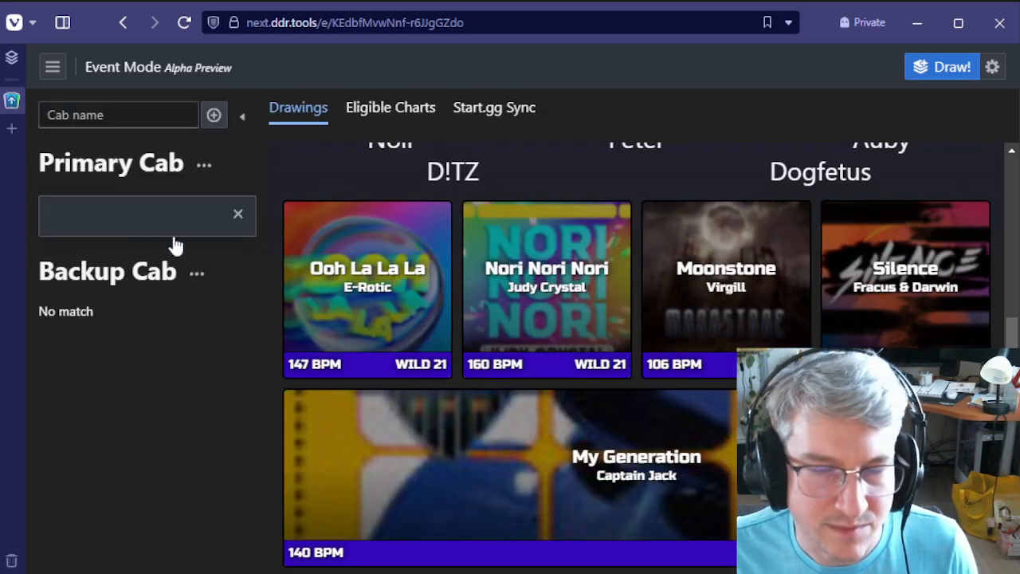
pyautogui.scroll(-5, 631, 392)
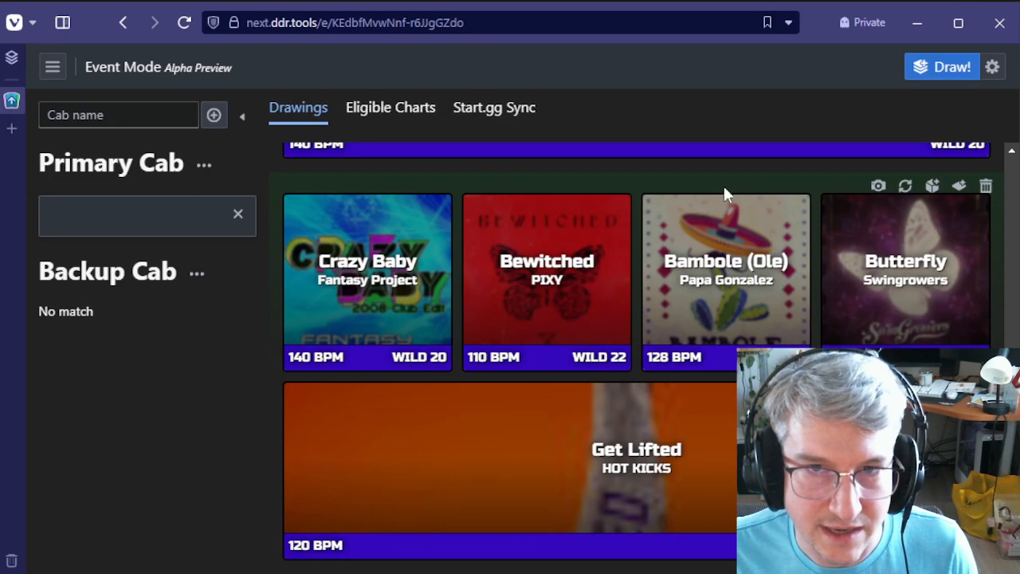
pyautogui.scroll(5, 573, 478)
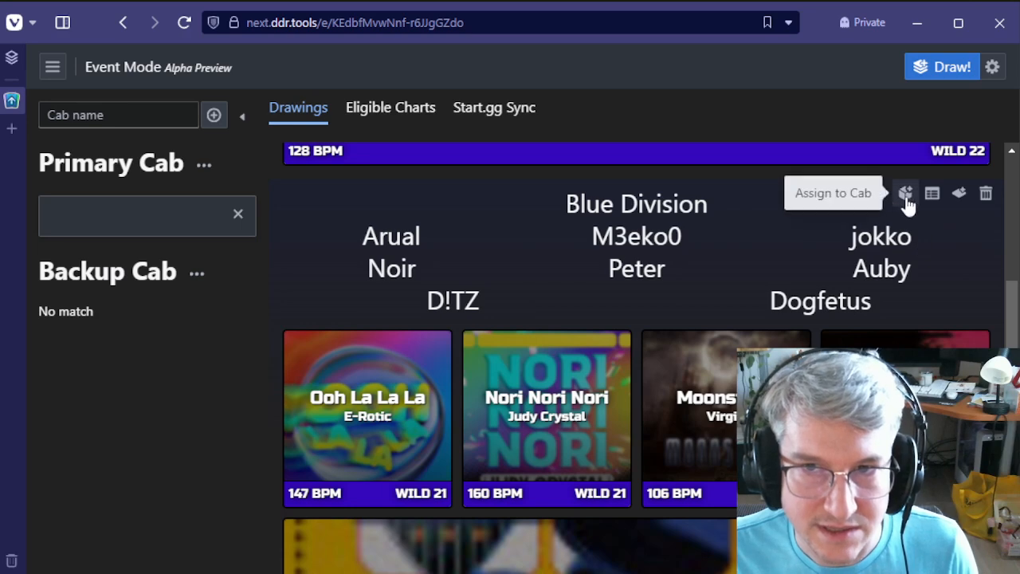
pyautogui.click(907, 196)
pyautogui.click(845, 237)
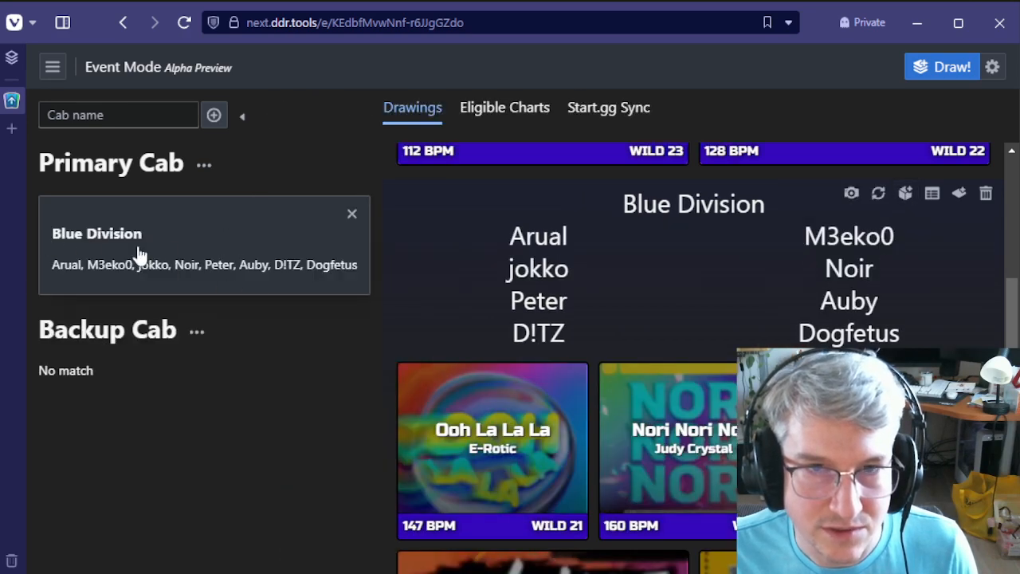
# Examine the Blue Division player names, and jump from the Primary Cab's assigned match to its draw
pyautogui.moveTo(503, 231); pyautogui.dragTo(883, 335)
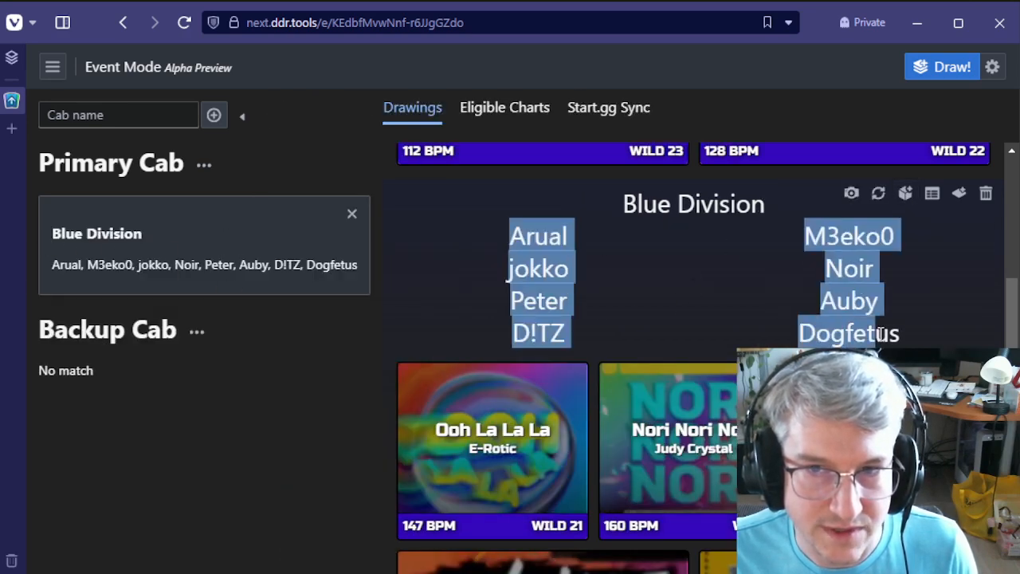
pyautogui.click(884, 335)
pyautogui.scroll(5, 636, 415)
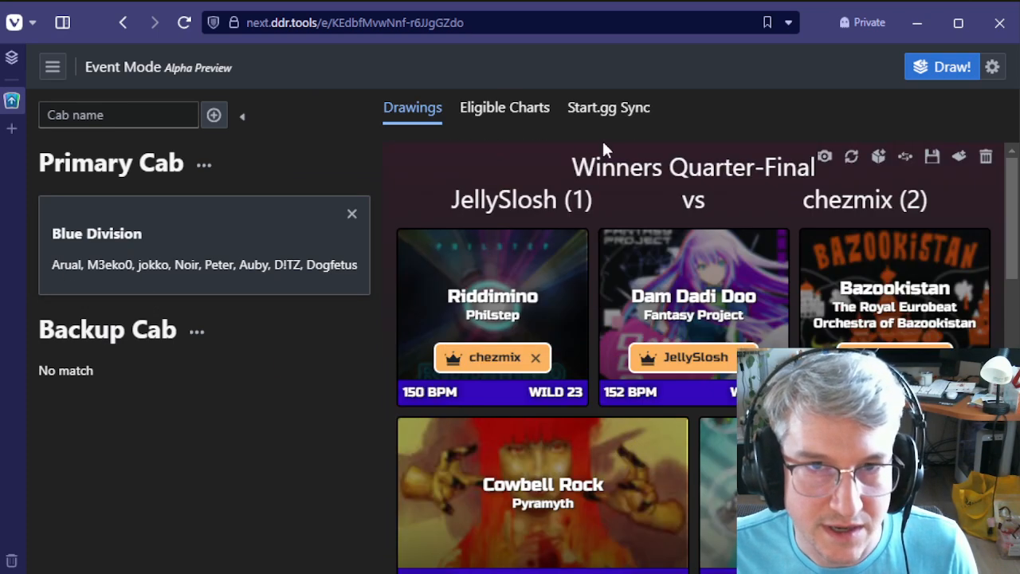
pyautogui.click(152, 246)
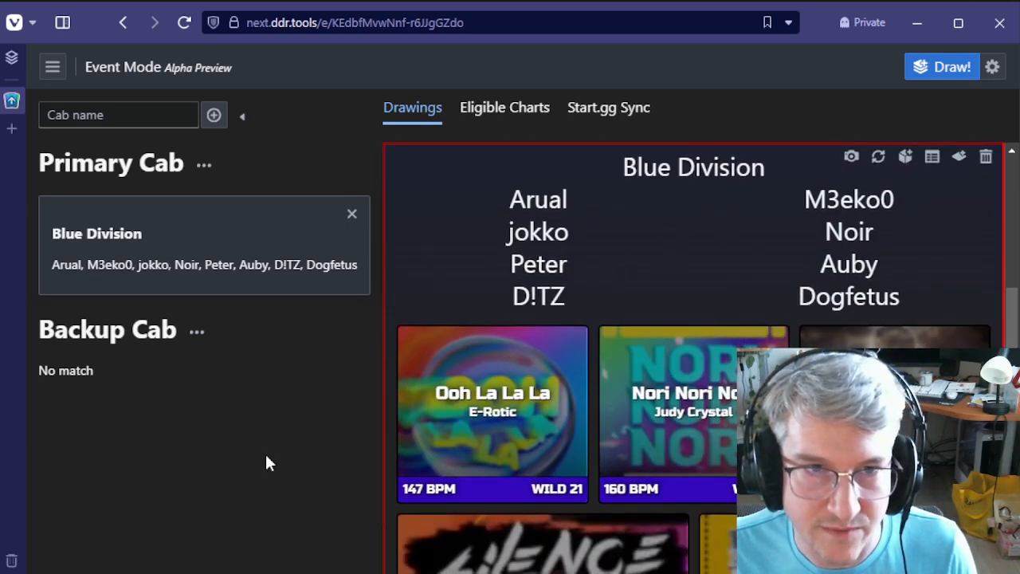
# Clear the Blue Division match from the Primary Cab and assign the draw to that cab again
pyautogui.click(352, 214)
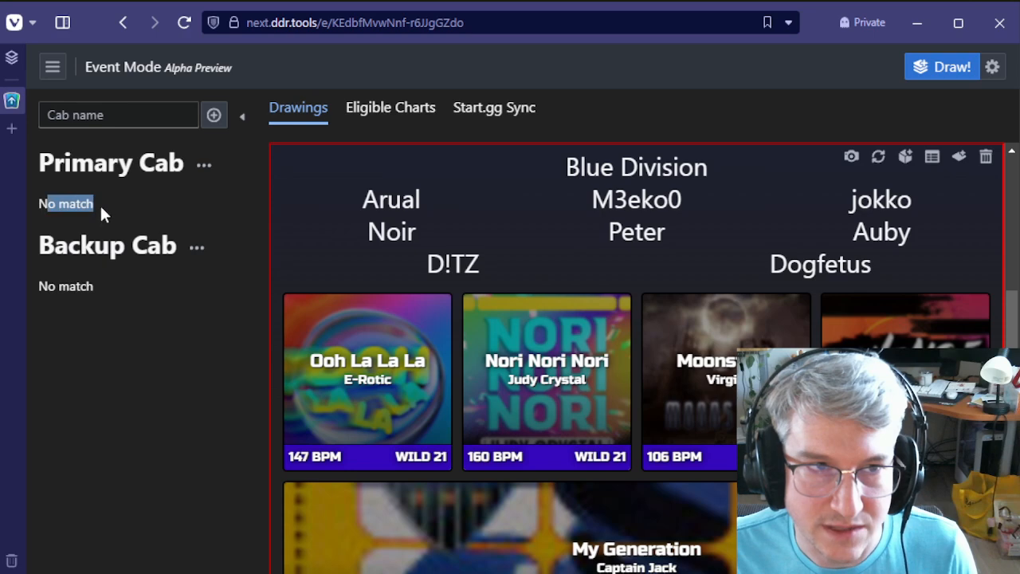
pyautogui.click(906, 157)
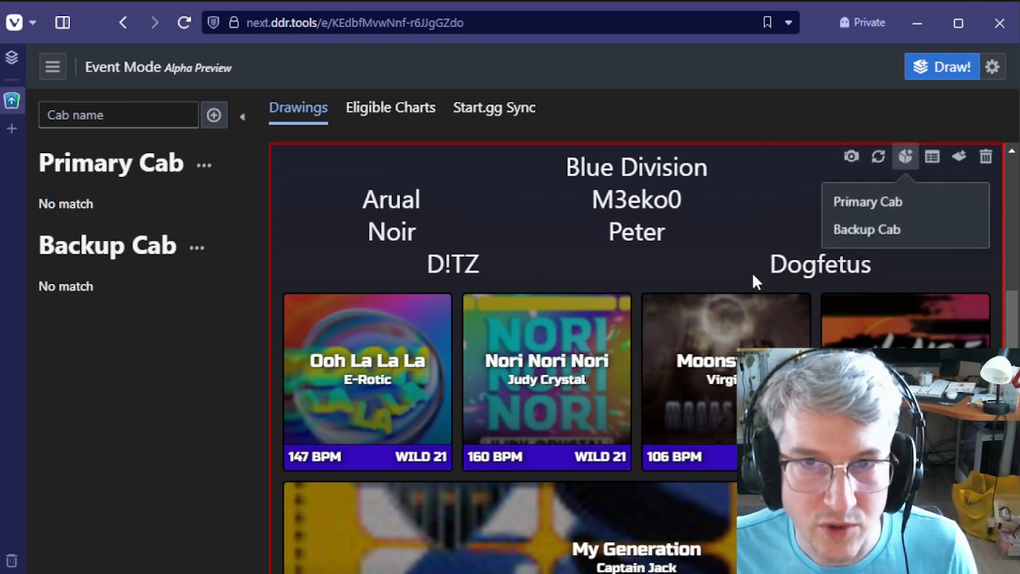
pyautogui.click(845, 202)
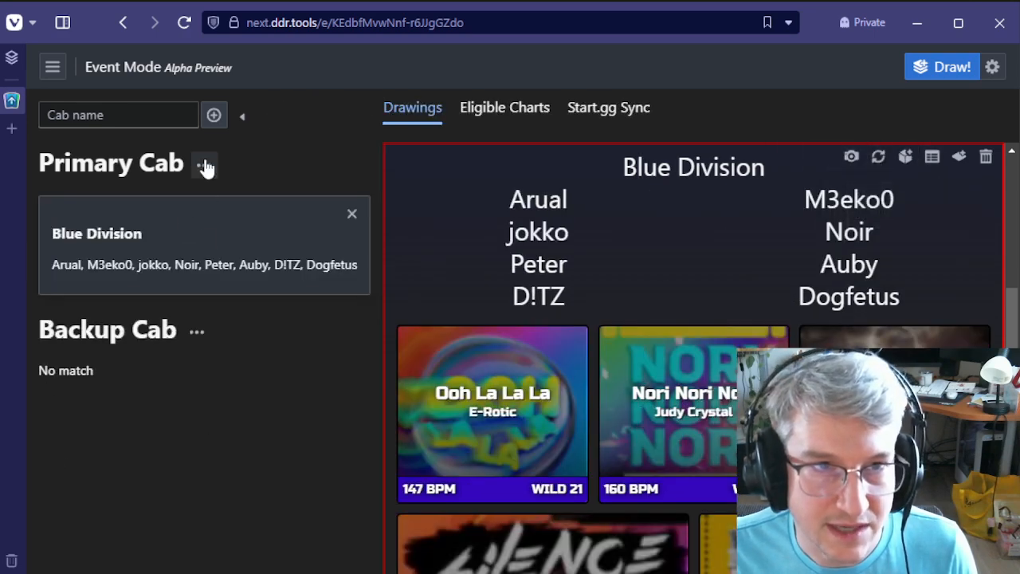
# Copy the Backup Cab's Cards OBS source URL, load it in a new tab of another browser window, and return to the event
pyautogui.click(197, 331)
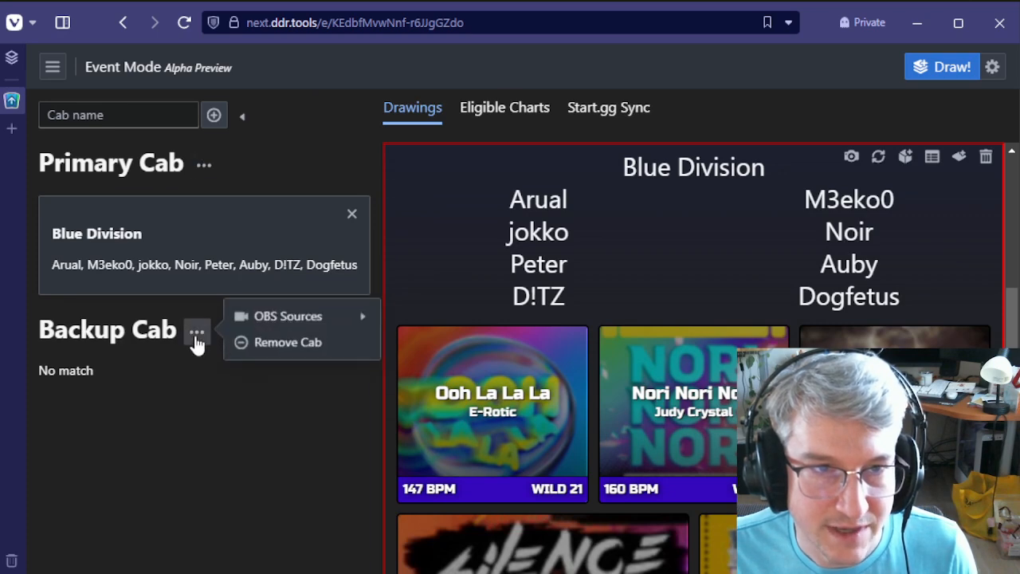
pyautogui.moveTo(294, 321)
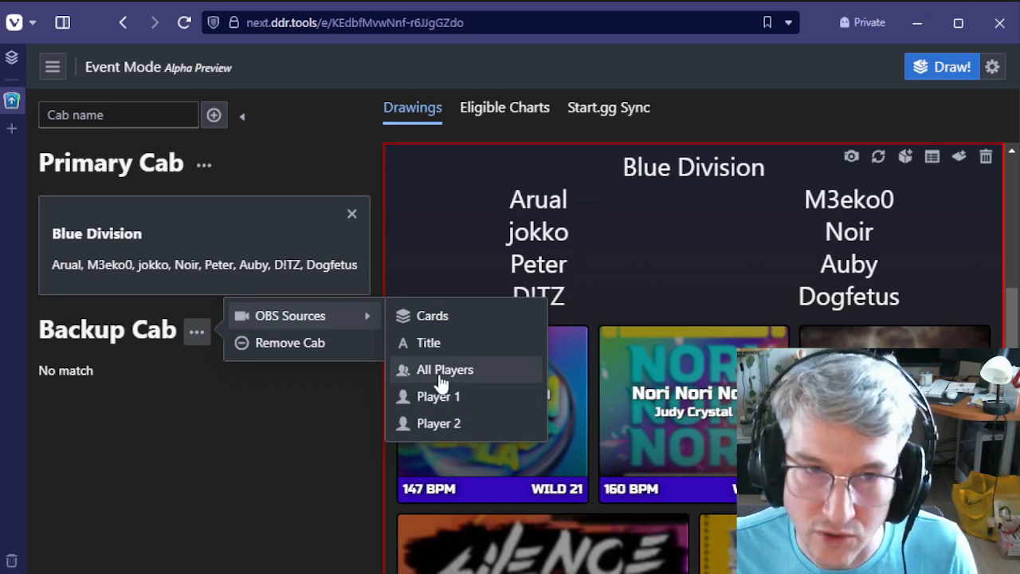
pyautogui.click(423, 319)
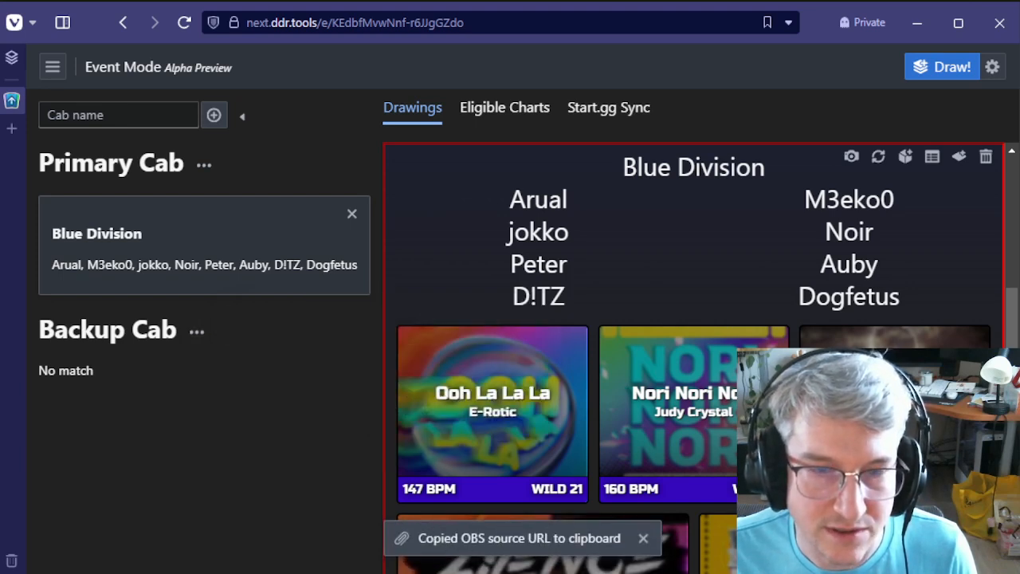
pyautogui.hotkey('ctrl', 't')
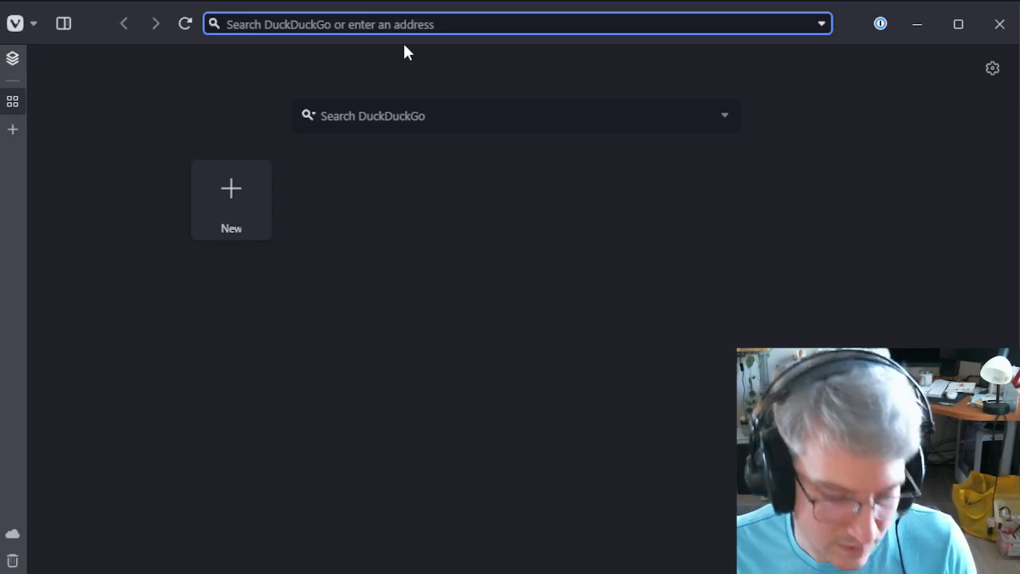
pyautogui.hotkey('ctrl', 'v')
pyautogui.press('Return')
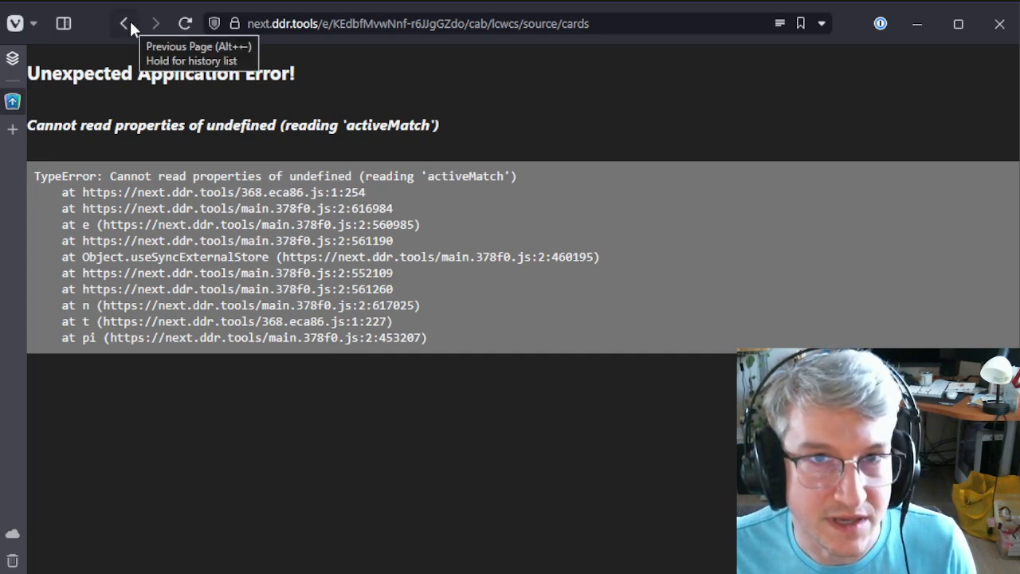
pyautogui.hotkey('alt', 'Tab')
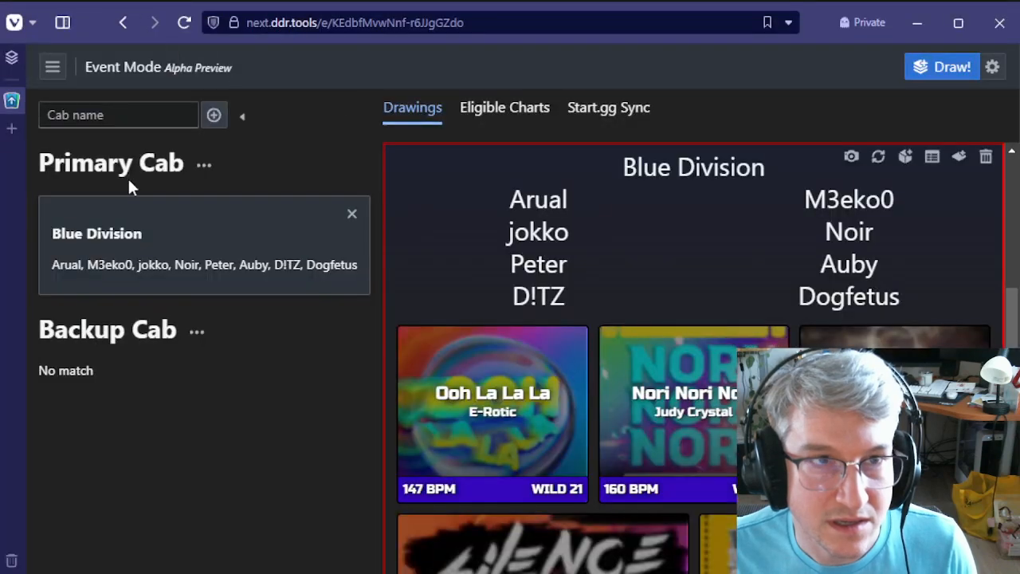
# Copy the Primary Cab's All Players OBS source URL, load it in the other browser window, and examine the player names
pyautogui.click(204, 165)
pyautogui.moveTo(344, 150)
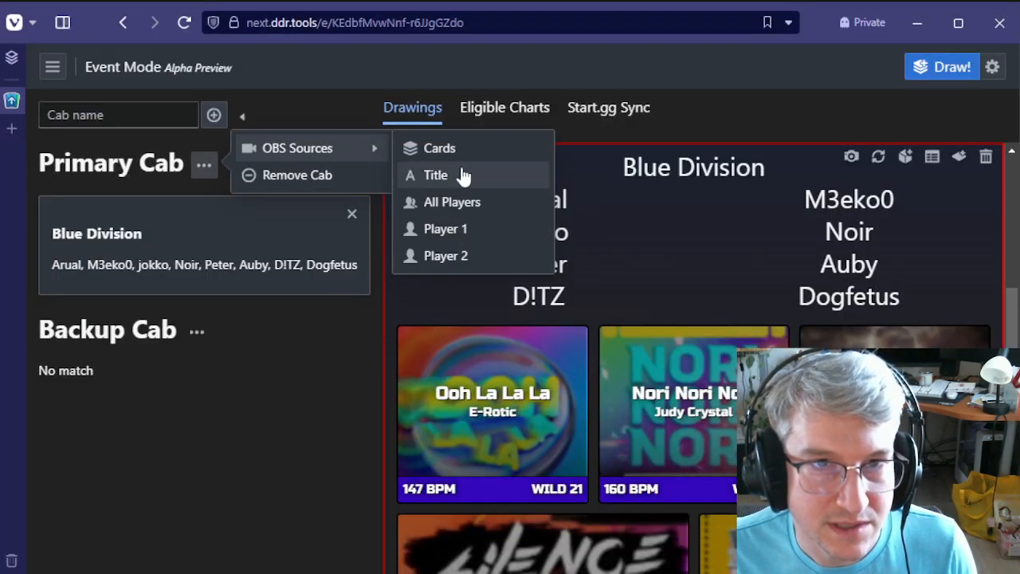
pyautogui.click(443, 206)
pyautogui.click(484, 24)
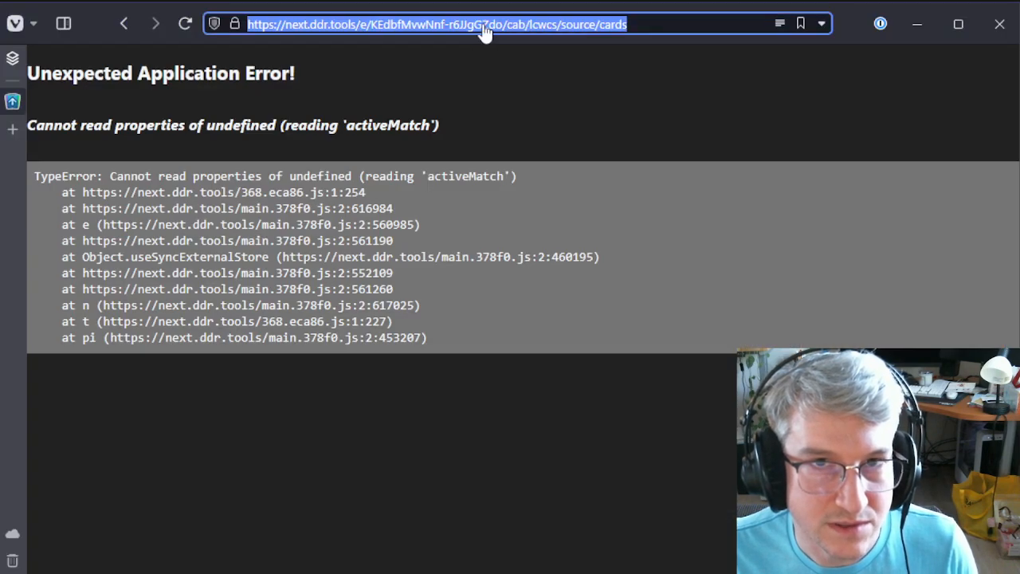
pyautogui.hotkey('ctrl', 'v')
pyautogui.press('Return')
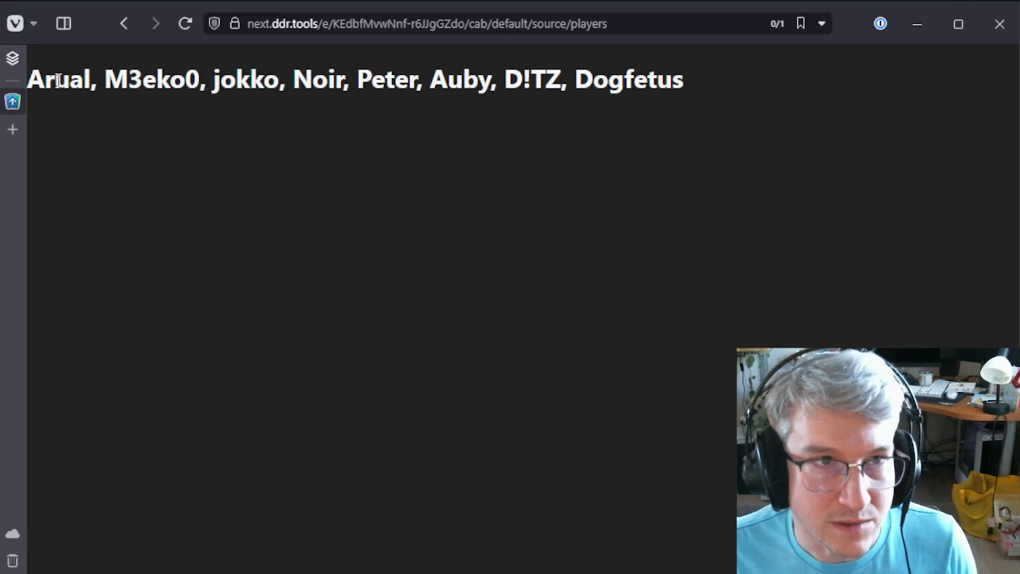
pyautogui.moveTo(55, 80); pyautogui.dragTo(780, 74)
pyautogui.click(781, 74)
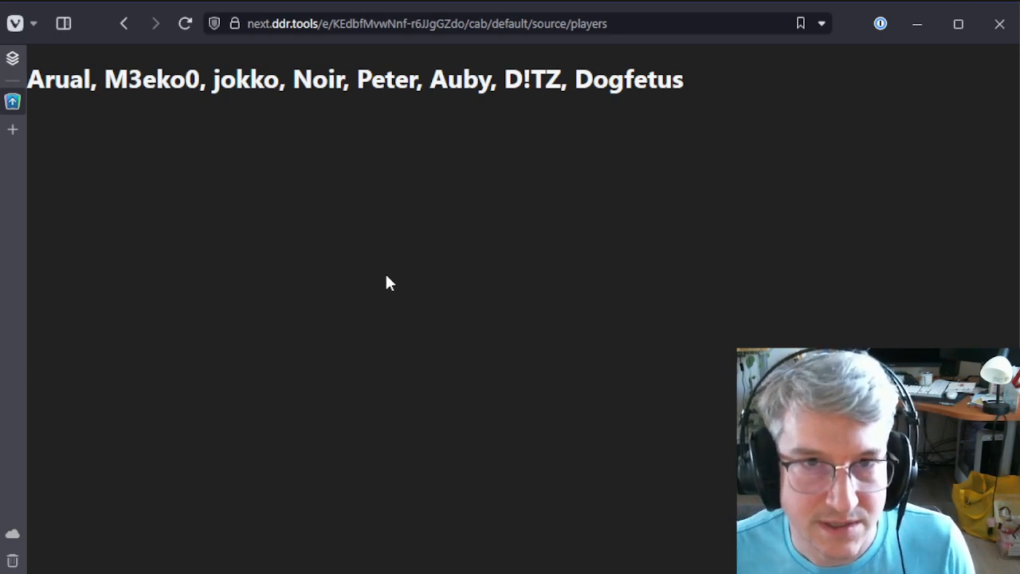
# Assign the Winners Quarter-Final draw to the Primary Cab, check the player names on the OBS source page, and return to the event
pyautogui.hotkey('alt', 'Tab')
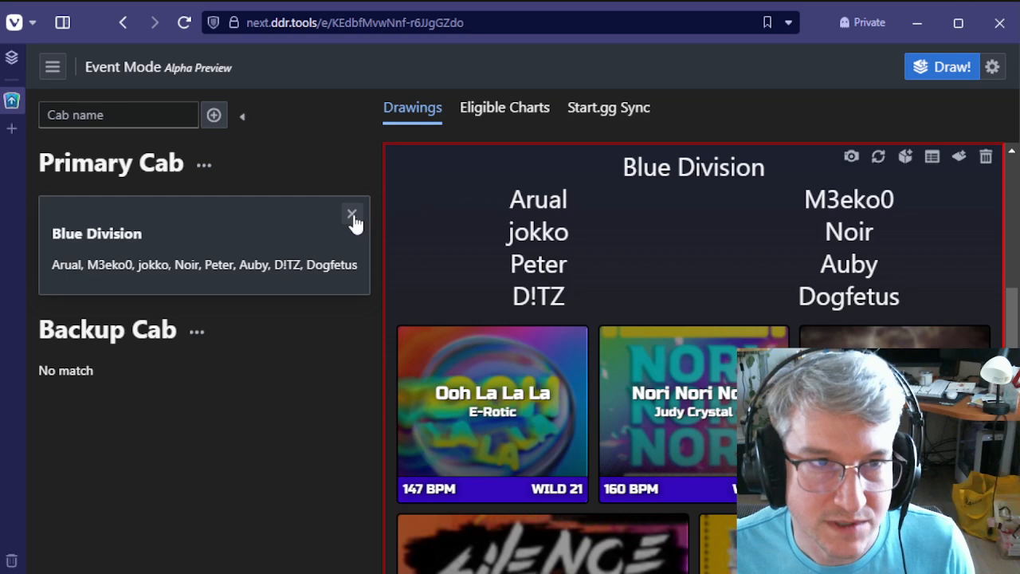
pyautogui.scroll(5, 869, 287)
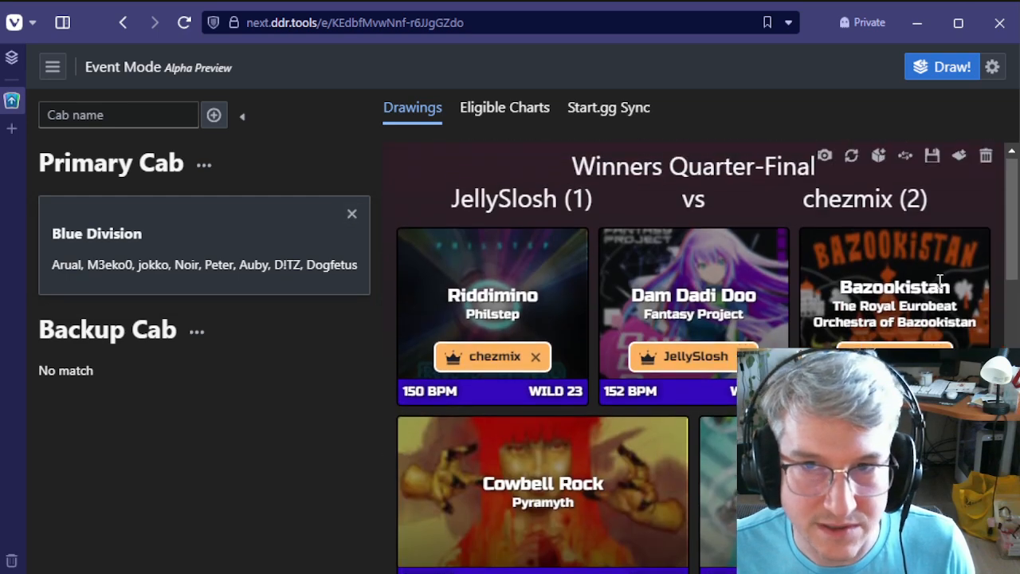
pyautogui.click(879, 157)
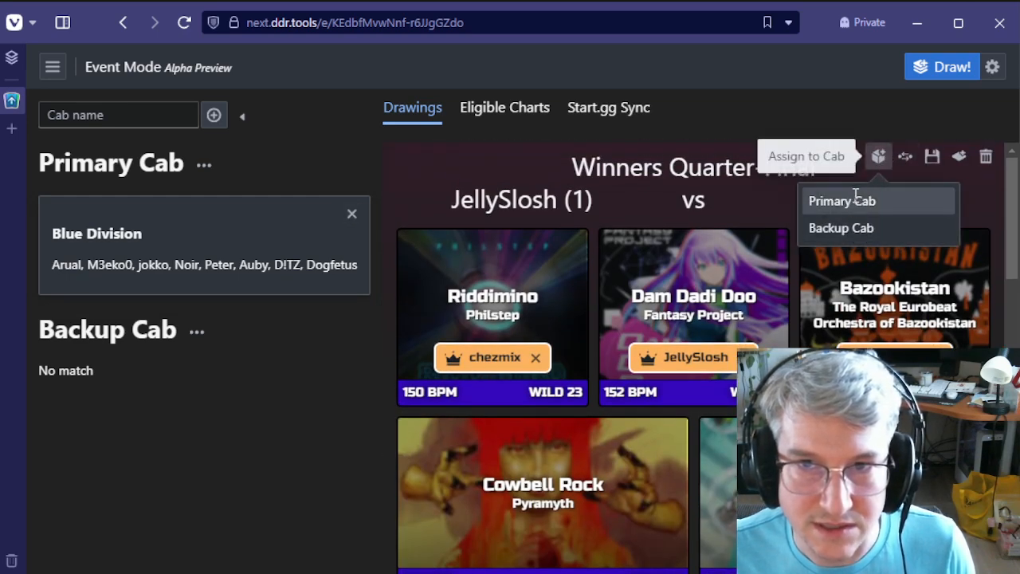
pyautogui.click(847, 200)
pyautogui.hotkey('alt', 'Tab')
pyautogui.moveTo(69, 80); pyautogui.dragTo(304, 84)
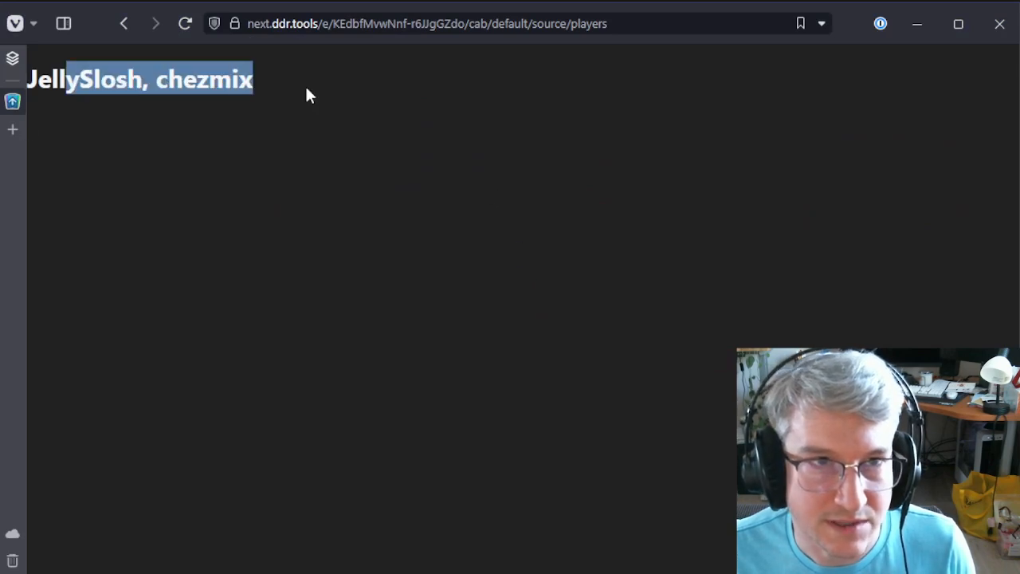
pyautogui.click(305, 83)
pyautogui.hotkey('alt', 'Tab')
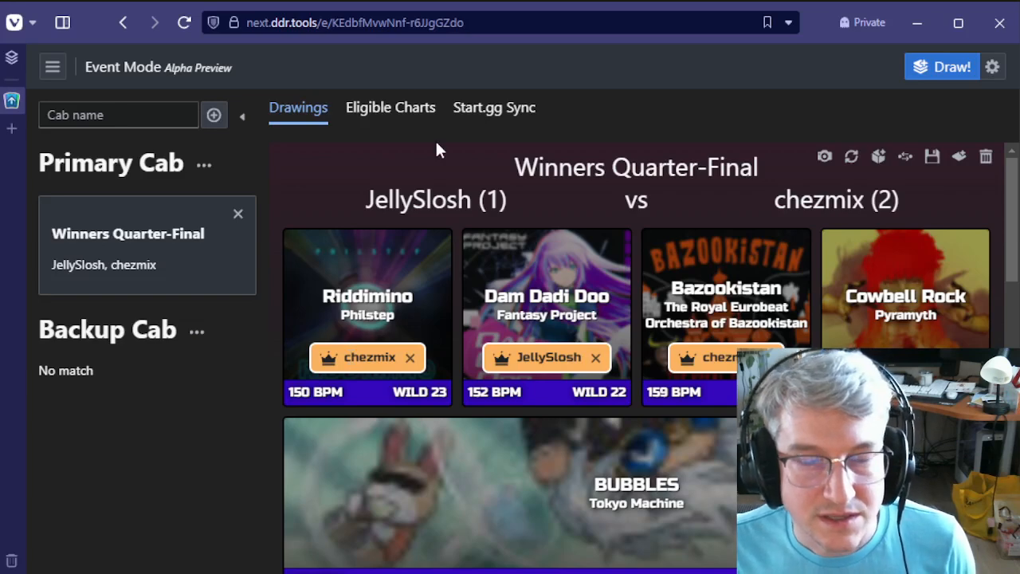
# Collapse the cab list and add one extra chart to the Winners Quarter-Final draw
pyautogui.click(242, 116)
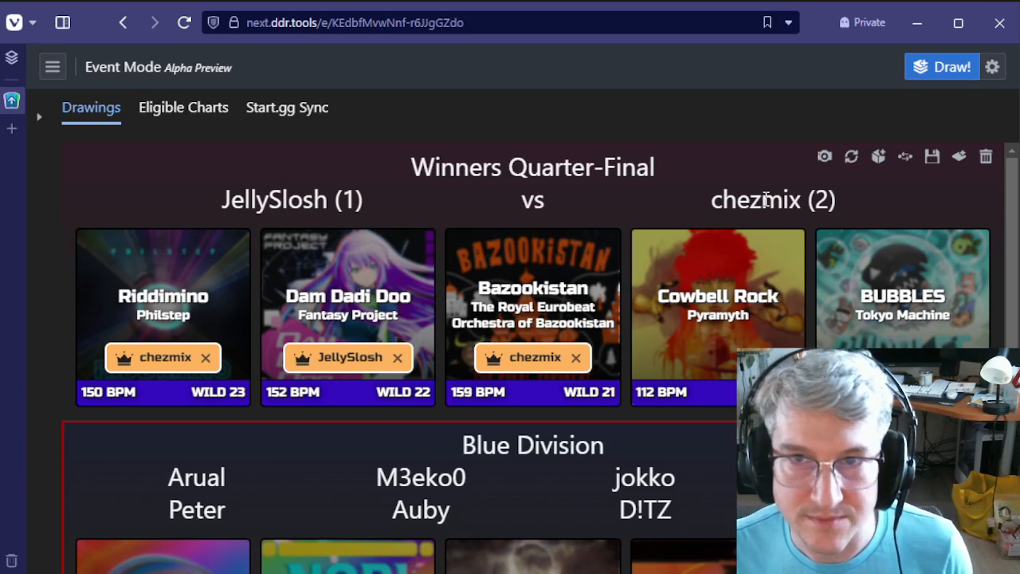
pyautogui.click(960, 157)
pyautogui.scroll(-3, 604, 348)
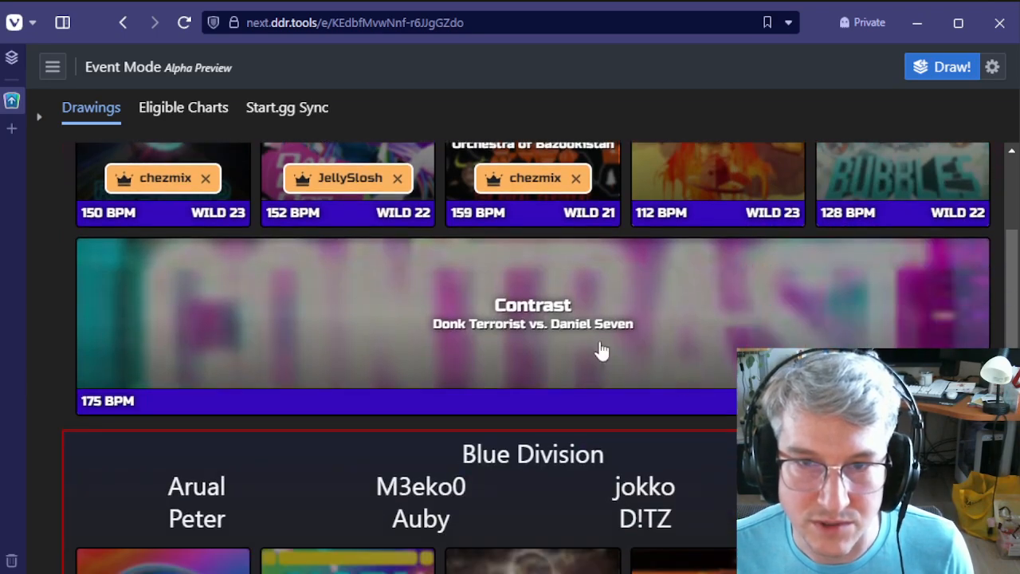
pyautogui.scroll(3, 732, 385)
pyautogui.scroll(1, 732, 385)
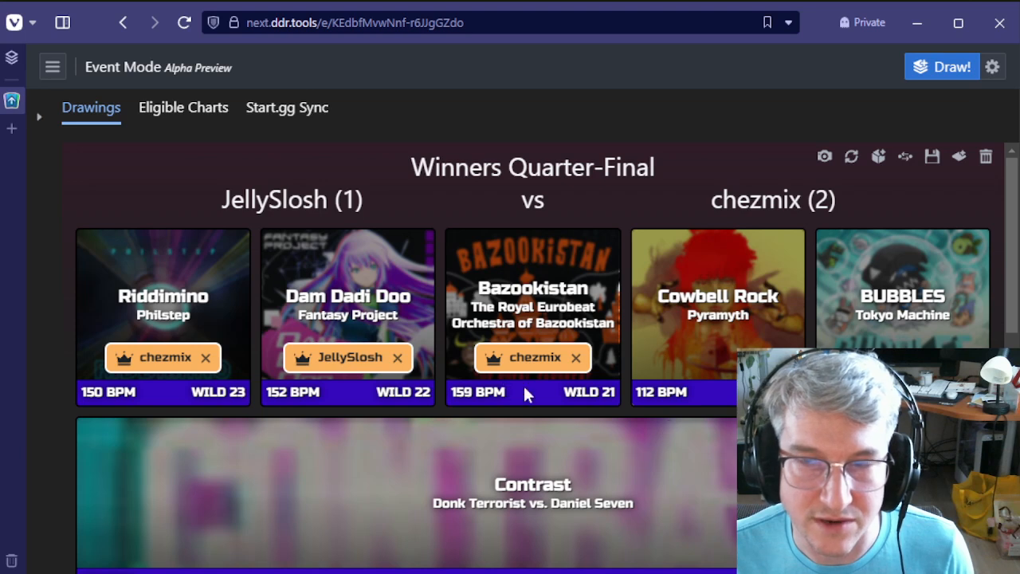